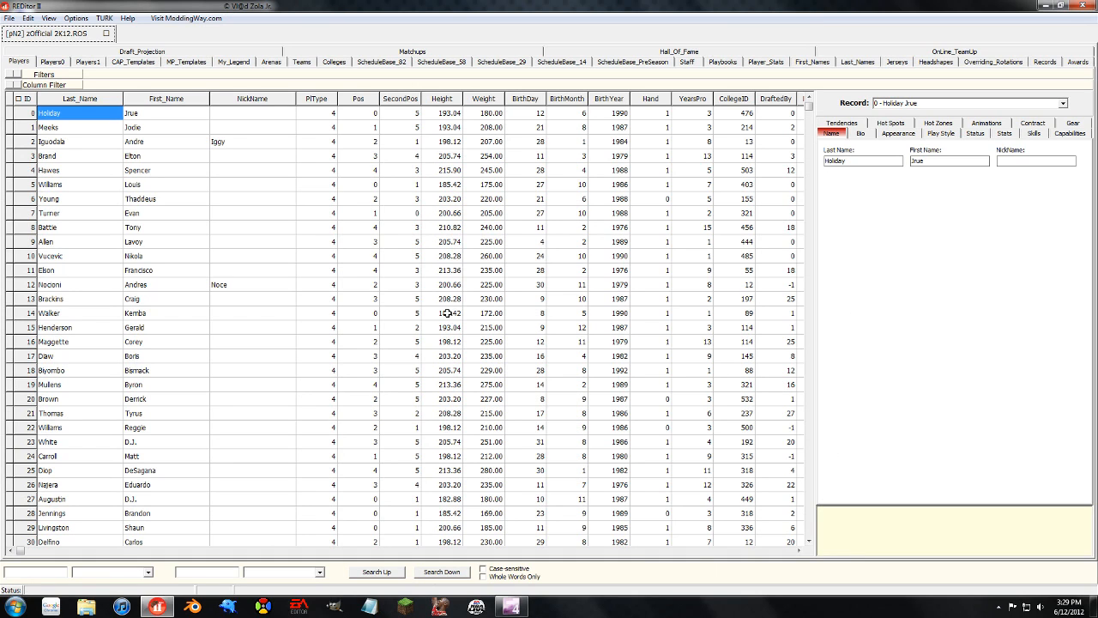
Review the first player's Stats, Skills, Capabilities and Name details, and look through the Play Style options.
{"action": "left_click_drag", "start_coordinate": [15, 556], "coordinate": [60, 553]}
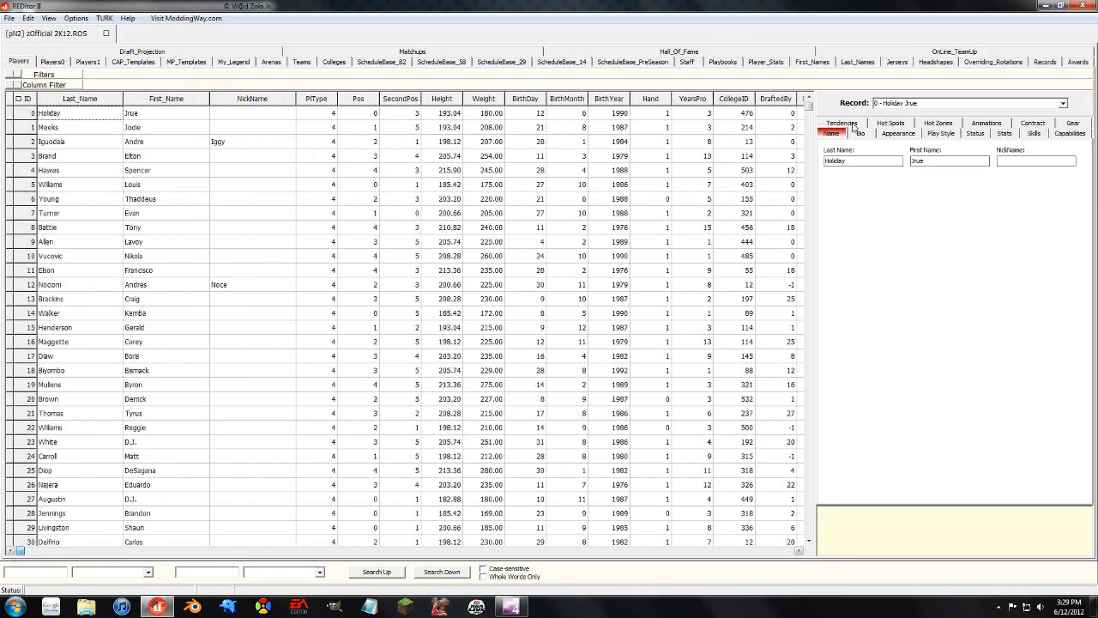
{"action": "left_click", "coordinate": [898, 135]}
{"action": "left_click", "coordinate": [1003, 135]}
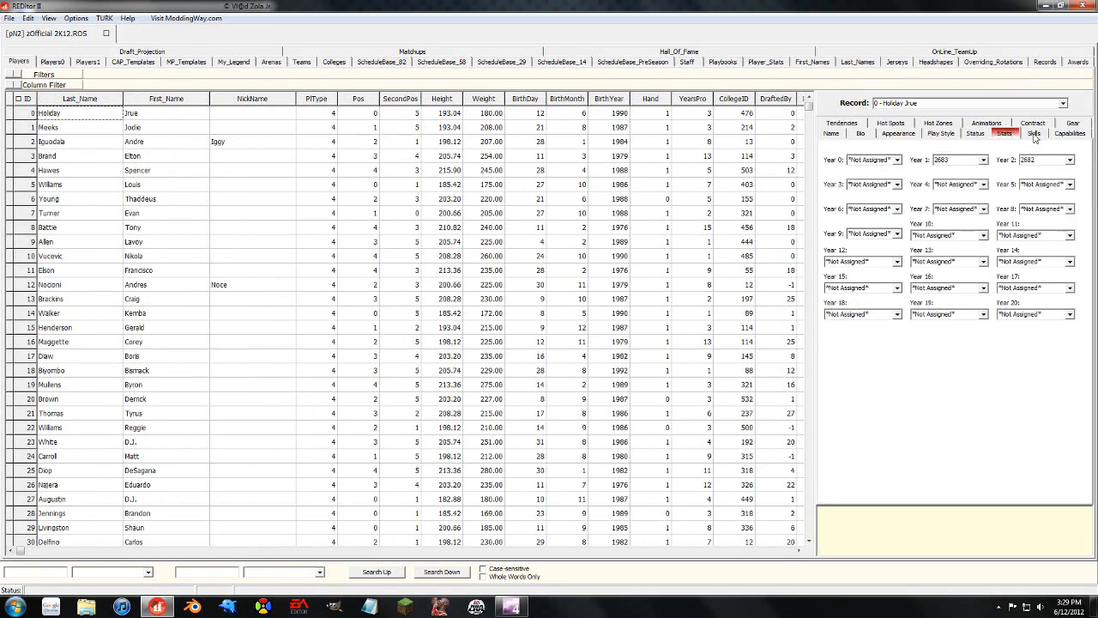
{"action": "left_click", "coordinate": [1034, 135]}
{"action": "left_click", "coordinate": [1070, 134]}
{"action": "left_click", "coordinate": [831, 134]}
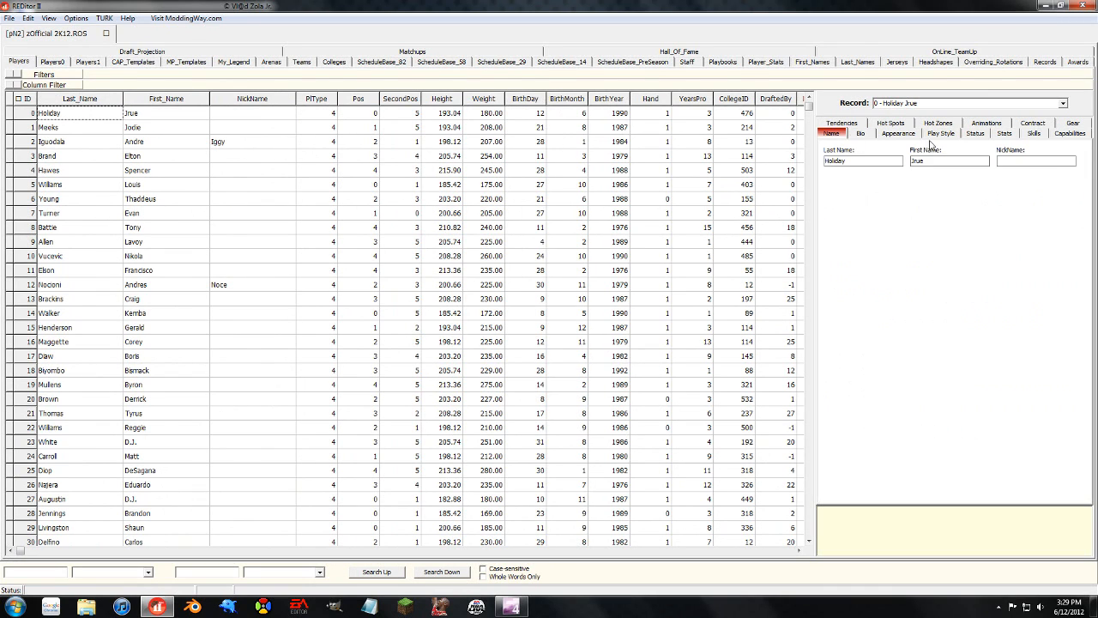
{"action": "left_click", "coordinate": [940, 134]}
{"action": "left_click", "coordinate": [898, 163]}
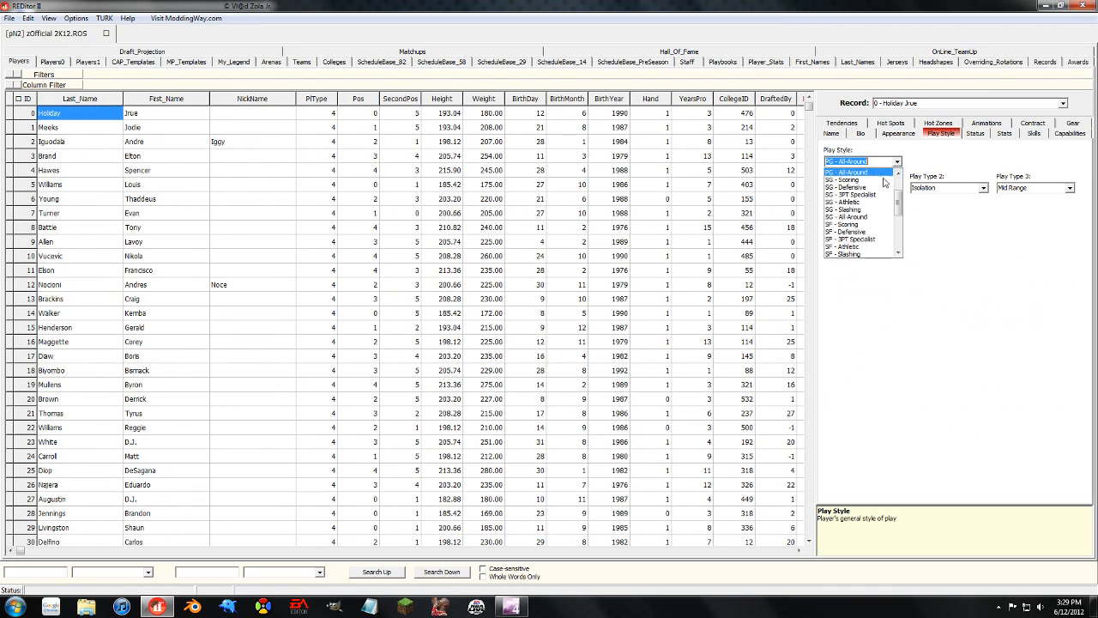
Review the first player's Hot Spots for Isolation and Post, and return to the Name details.
{"action": "left_click", "coordinate": [895, 126]}
{"action": "left_click", "coordinate": [895, 126]}
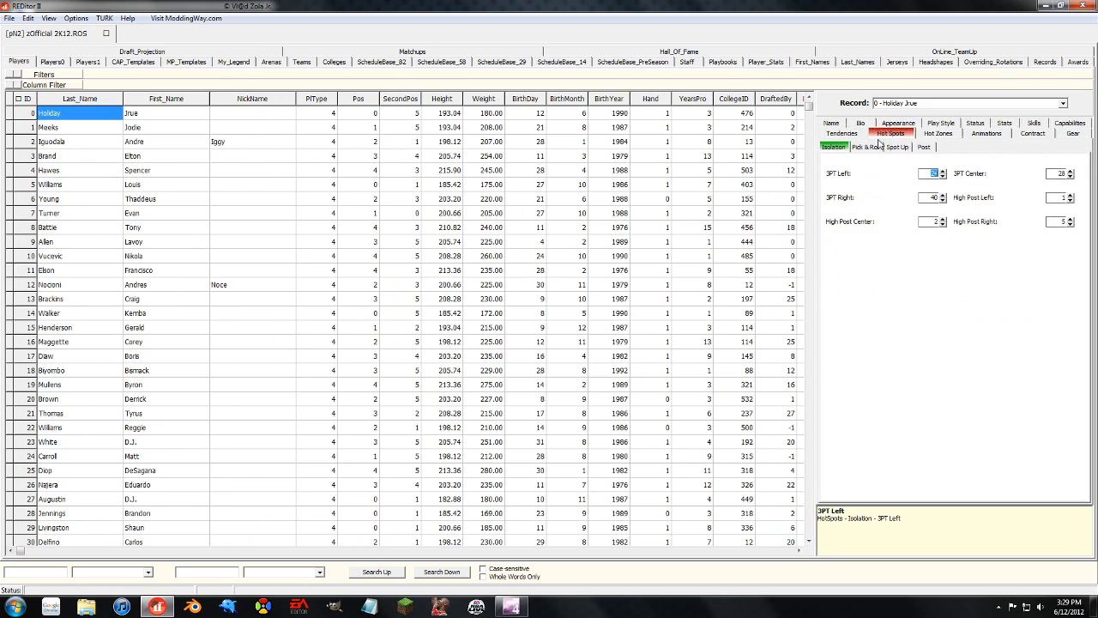
{"action": "left_click", "coordinate": [925, 146]}
{"action": "left_click", "coordinate": [834, 147]}
{"action": "left_click", "coordinate": [831, 124]}
Browse the Players table down to the retro players around records 474 to 502 and inspect records 476 and 477.
{"action": "left_click_drag", "start_coordinate": [810, 107], "coordinate": [808, 234]}
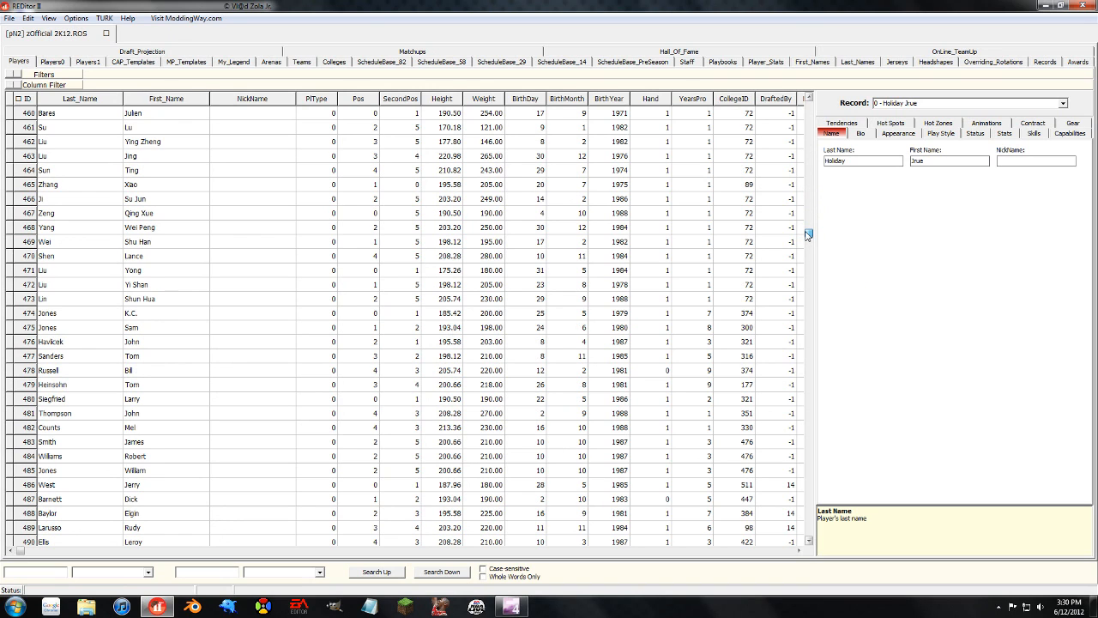
{"action": "left_click_drag", "start_coordinate": [807, 234], "coordinate": [809, 237]}
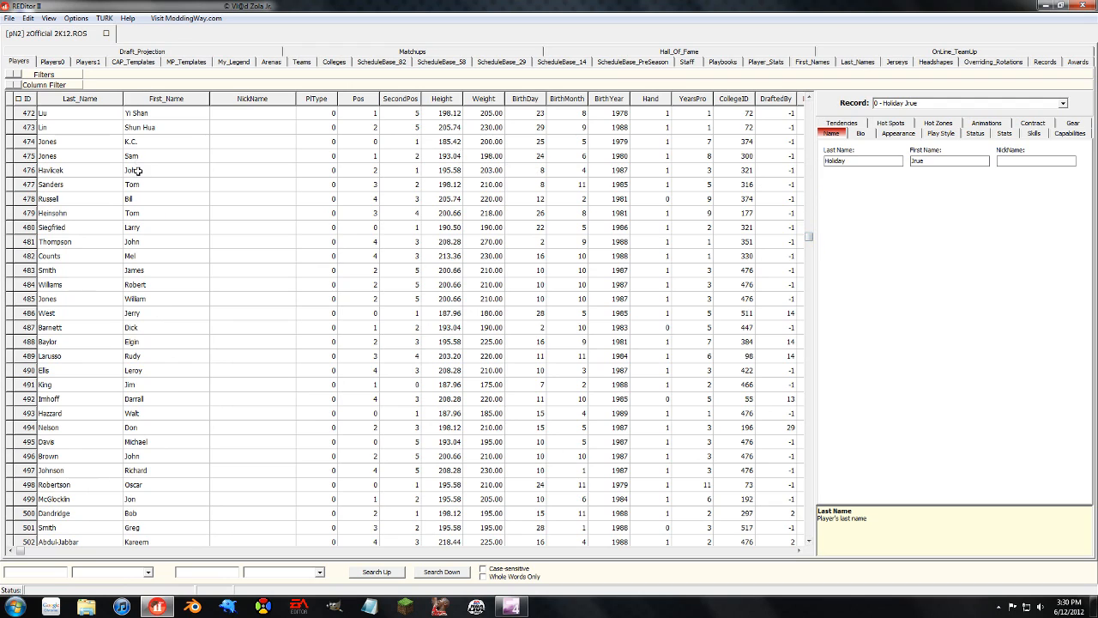
{"action": "left_click", "coordinate": [81, 171]}
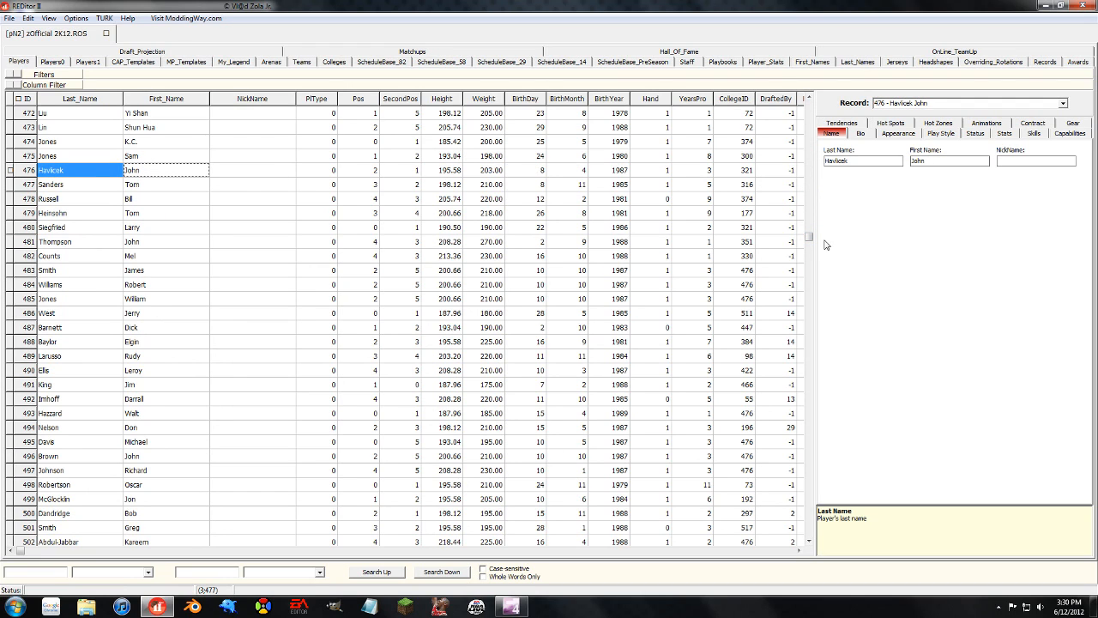
{"action": "left_click", "coordinate": [278, 190]}
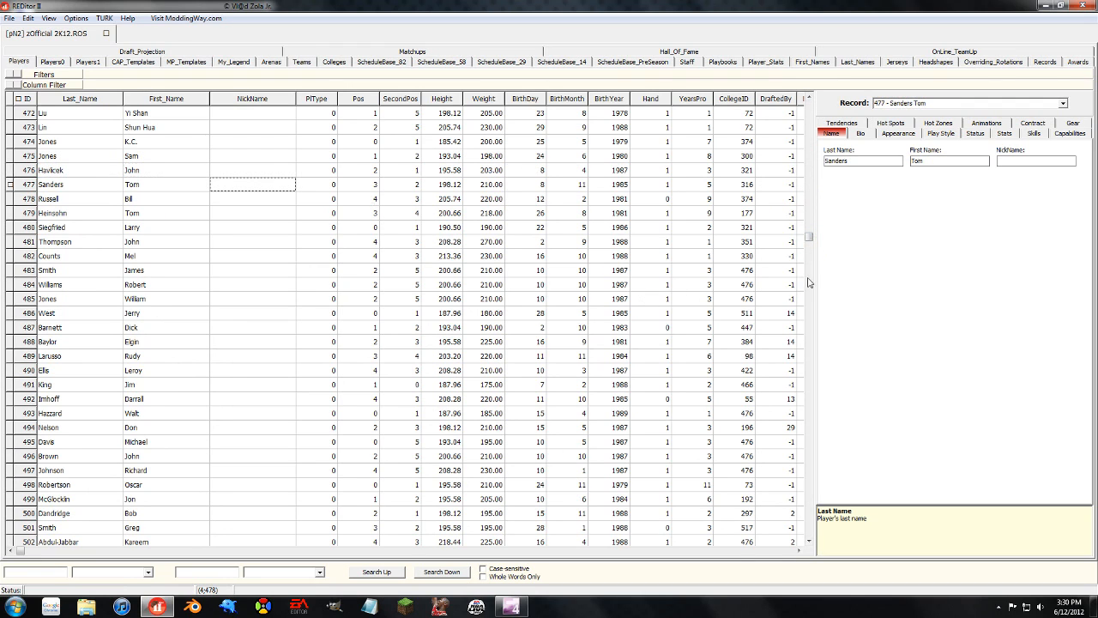
Look past the placeholder player records to the named players starting at record 1301 and inspect record 1306.
{"action": "left_click_drag", "start_coordinate": [809, 241], "coordinate": [817, 358]}
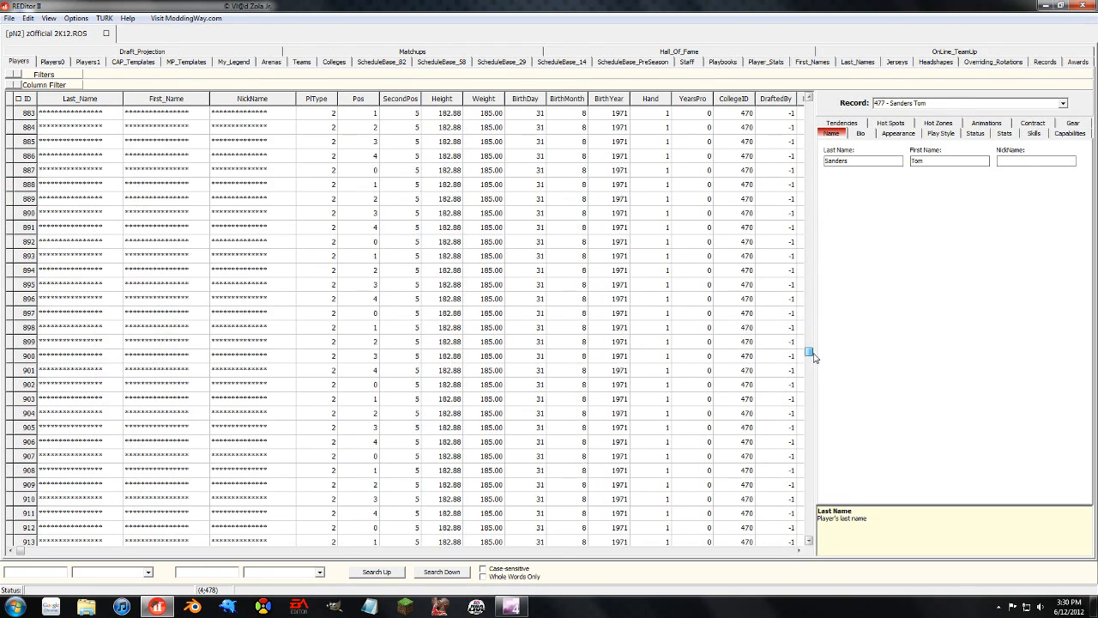
{"action": "left_click_drag", "start_coordinate": [815, 358], "coordinate": [817, 382]}
{"action": "left_click_drag", "start_coordinate": [817, 382], "coordinate": [818, 469]}
{"action": "left_click", "coordinate": [144, 270]}
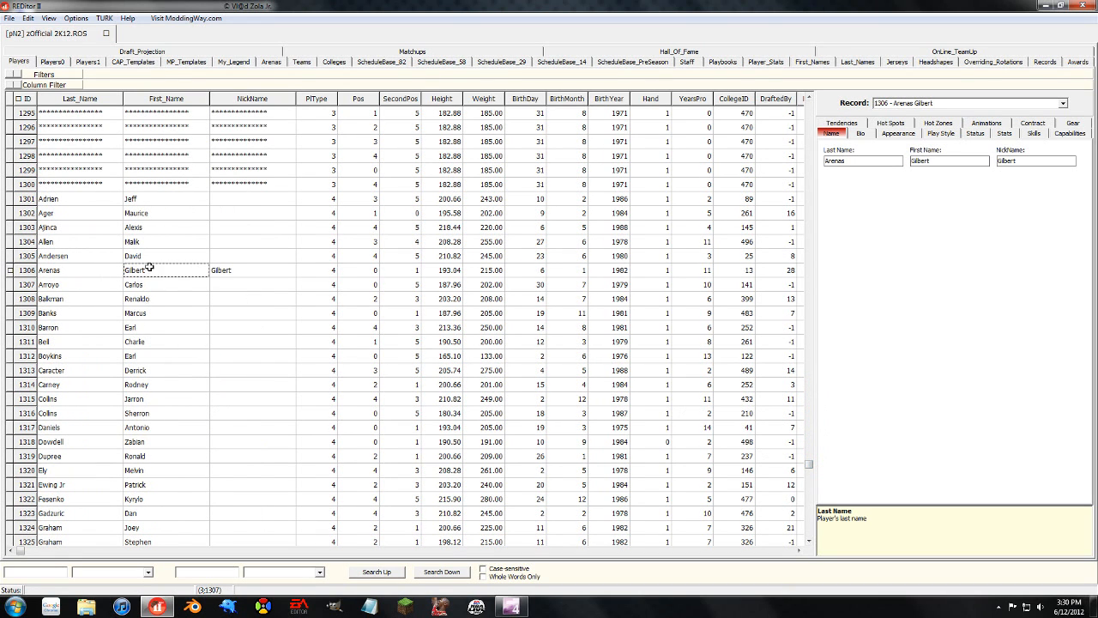
Examine the names of the players in records 1365 to 1381 of the Players table.
{"action": "left_click", "coordinate": [808, 513]}
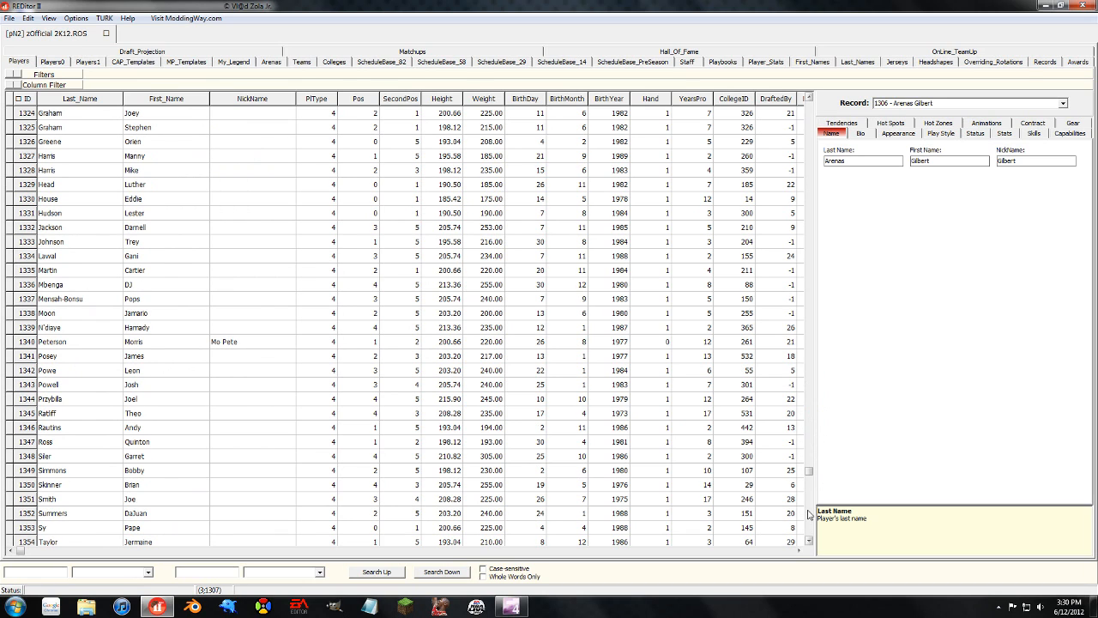
{"action": "left_click", "coordinate": [812, 521]}
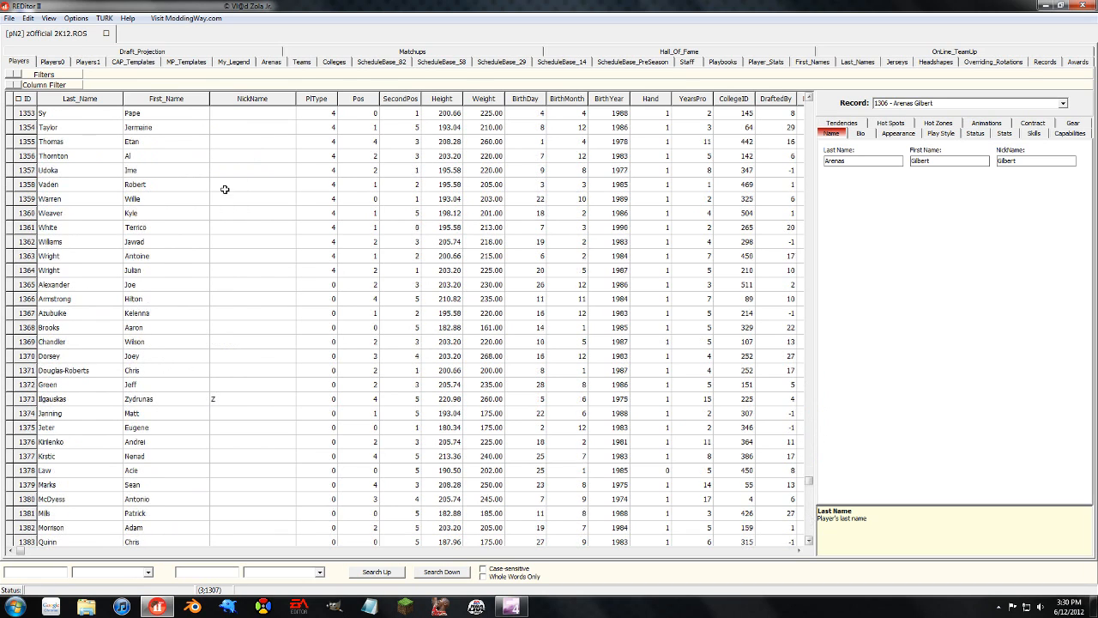
{"action": "left_click_drag", "start_coordinate": [74, 285], "coordinate": [137, 380]}
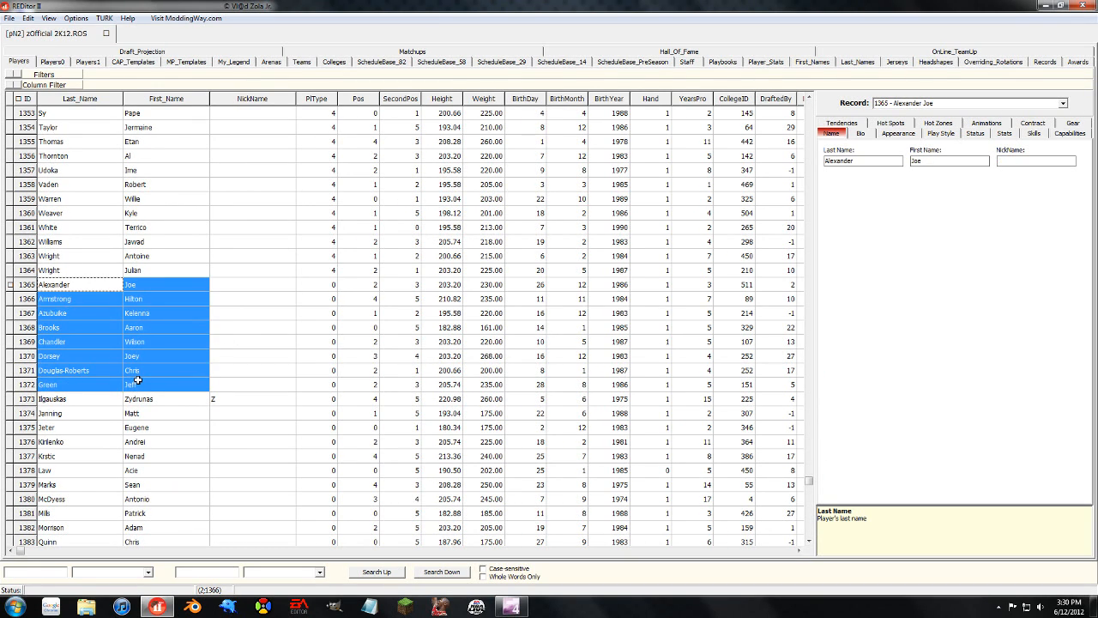
{"action": "left_click", "coordinate": [146, 400]}
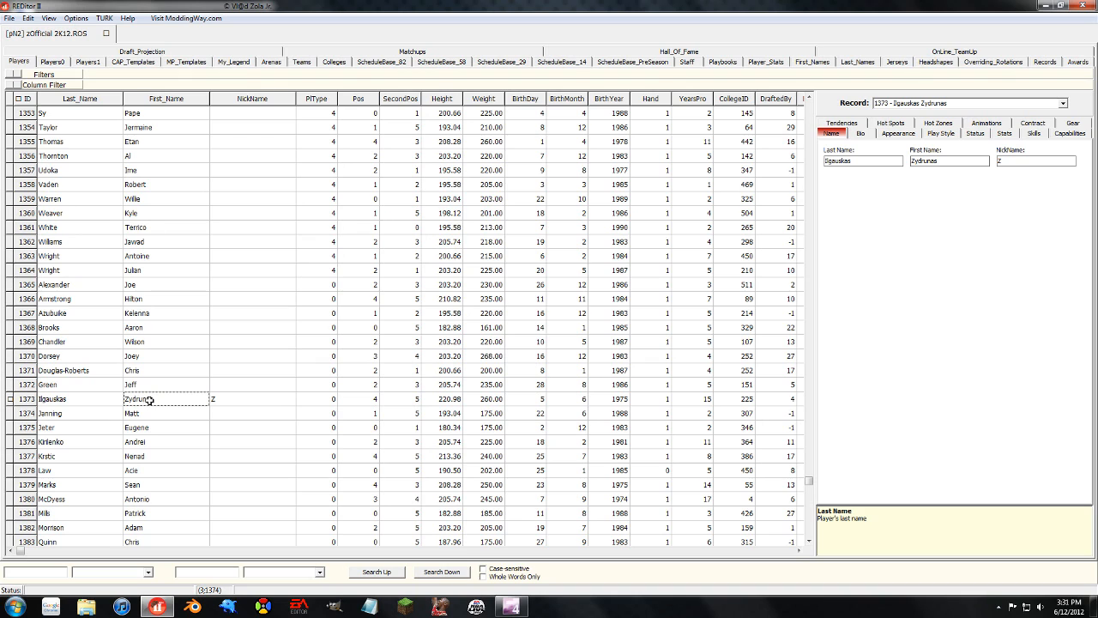
{"action": "left_click_drag", "start_coordinate": [155, 271], "coordinate": [85, 484]}
{"action": "left_click", "coordinate": [87, 509]}
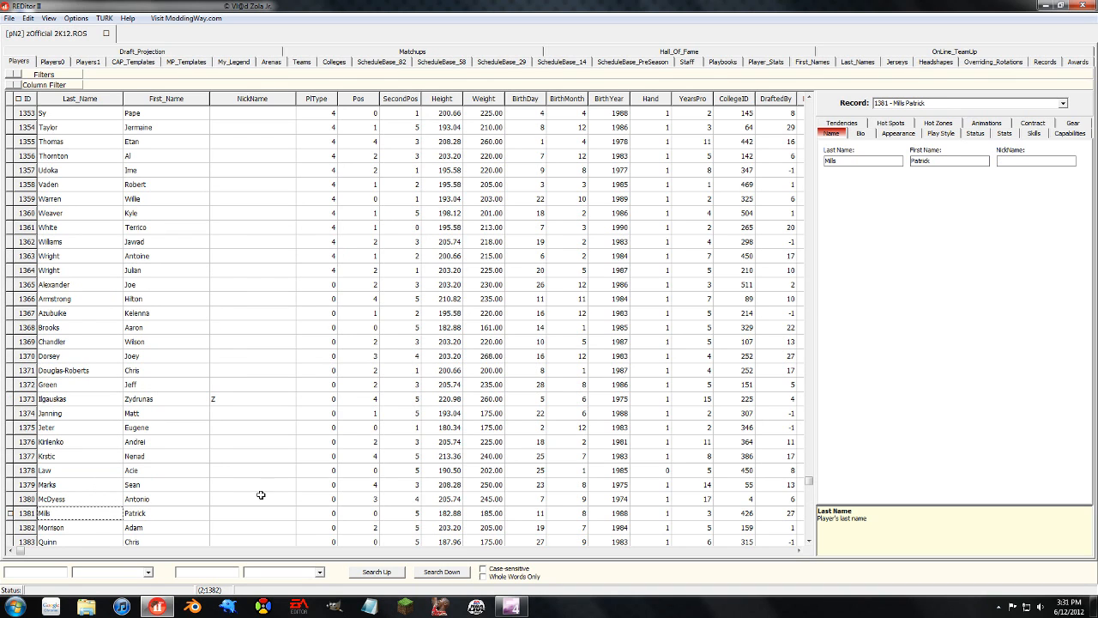
Compare the PlType values of the players from record 1365 onward with that of record 1359.
{"action": "left_click_drag", "start_coordinate": [320, 285], "coordinate": [324, 379]}
{"action": "left_click", "coordinate": [323, 468]}
{"action": "left_click_drag", "start_coordinate": [321, 285], "coordinate": [321, 442]}
{"action": "left_click", "coordinate": [320, 201]}
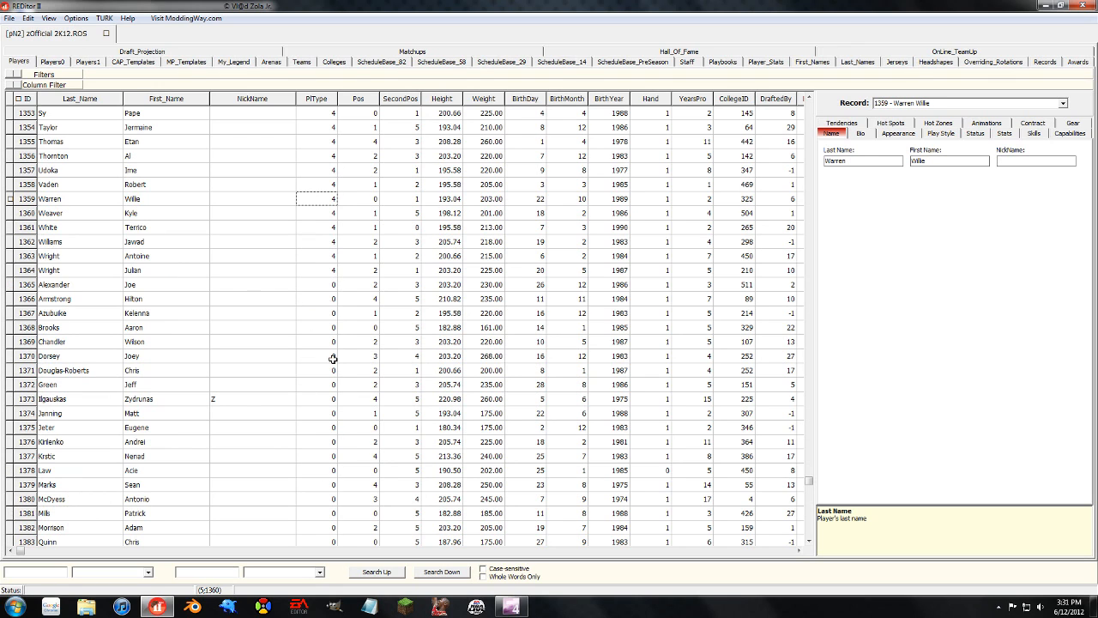
{"action": "left_click_drag", "start_coordinate": [312, 314], "coordinate": [313, 427]}
{"action": "left_click", "coordinate": [201, 472]}
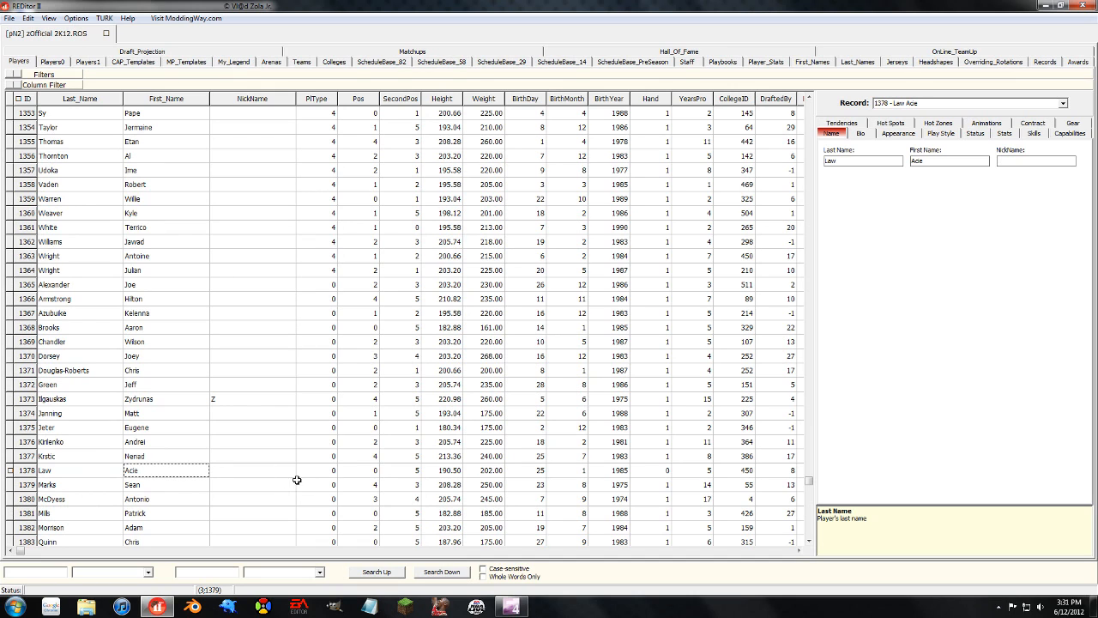
Recheck the player names around records 1360 to 1376 and their PlType values down to record 1379.
{"action": "left_click_drag", "start_coordinate": [163, 445], "coordinate": [51, 441]}
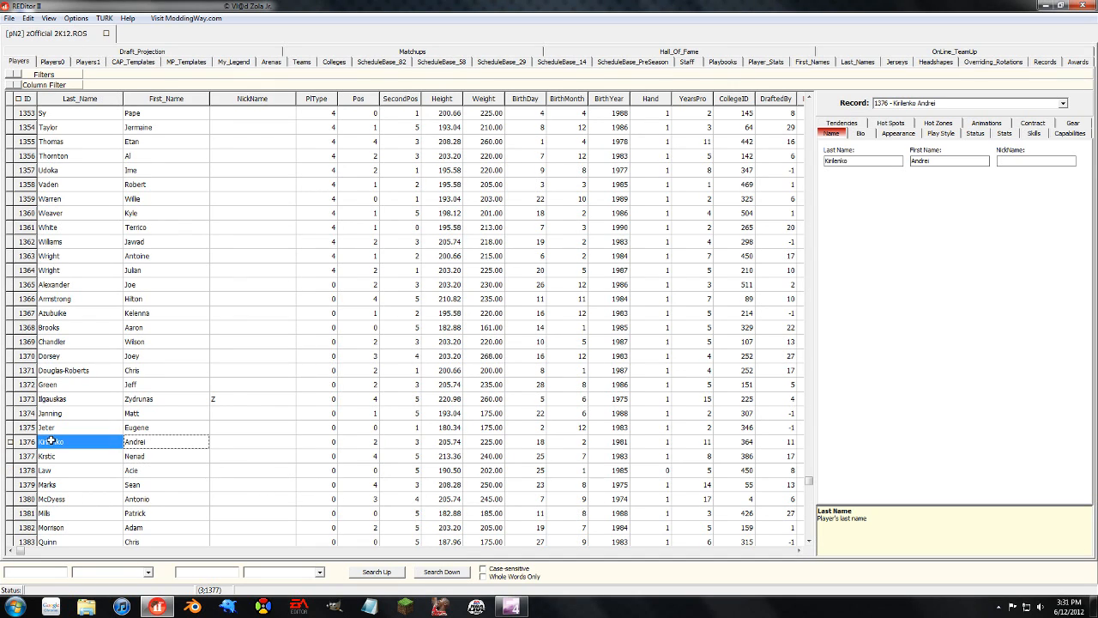
{"action": "left_click_drag", "start_coordinate": [152, 400], "coordinate": [78, 260]}
{"action": "left_click", "coordinate": [93, 214]}
{"action": "left_click_drag", "start_coordinate": [330, 270], "coordinate": [326, 441]}
{"action": "left_click", "coordinate": [335, 485]}
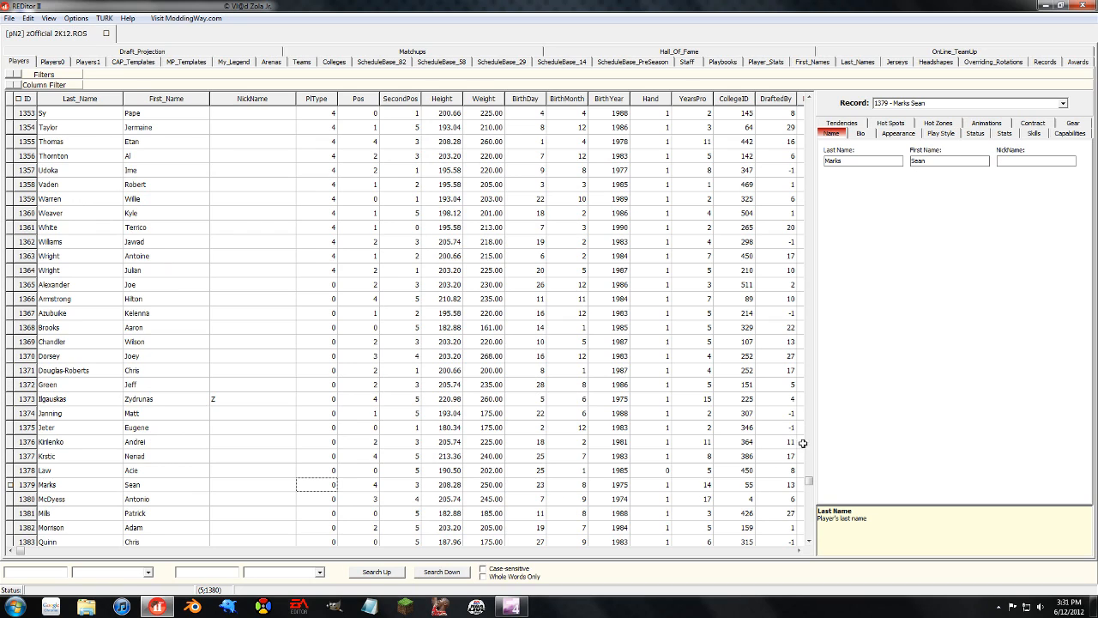
Examine the player records from 1382 to 1406, checking the names in records 1396 to 1406.
{"action": "left_click", "coordinate": [811, 514]}
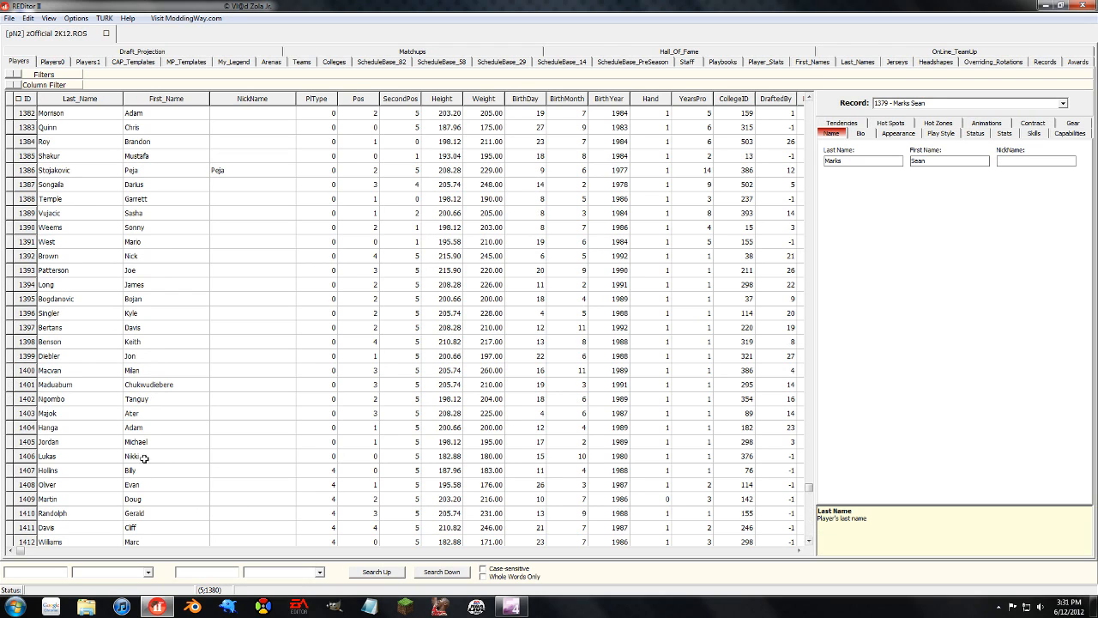
{"action": "left_click", "coordinate": [62, 455]}
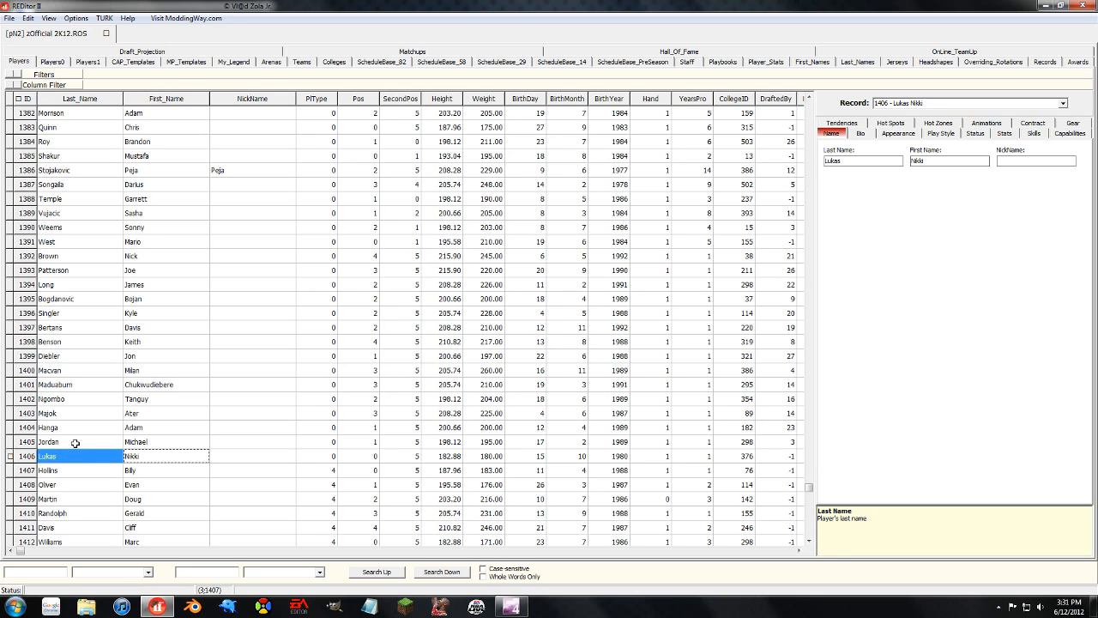
{"action": "left_click", "coordinate": [73, 442]}
{"action": "left_click", "coordinate": [155, 442]}
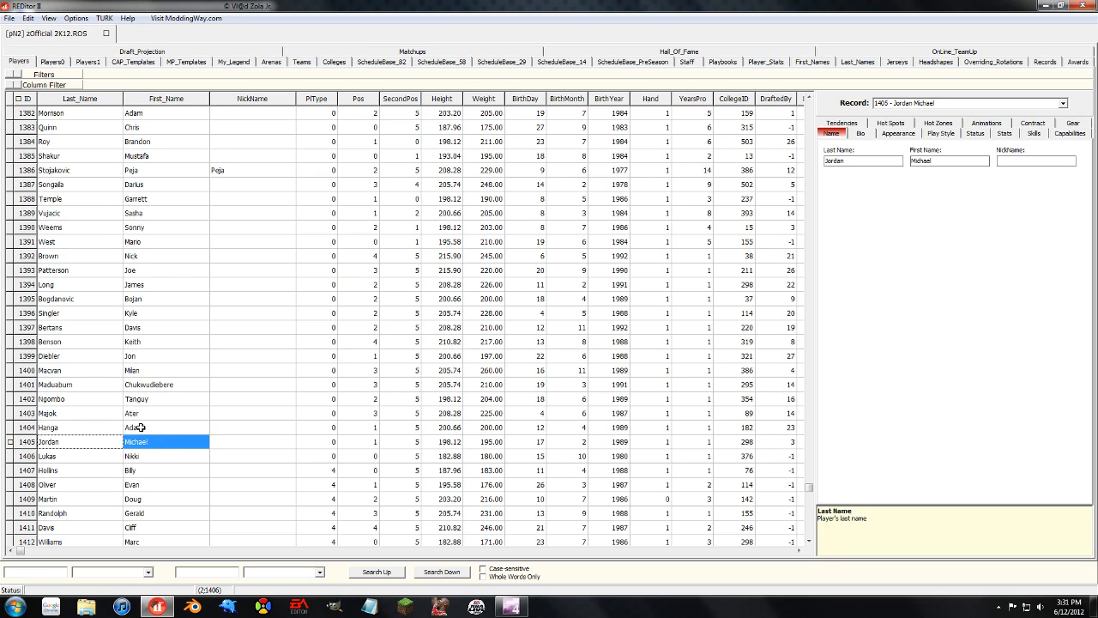
{"action": "left_click_drag", "start_coordinate": [142, 428], "coordinate": [50, 319]}
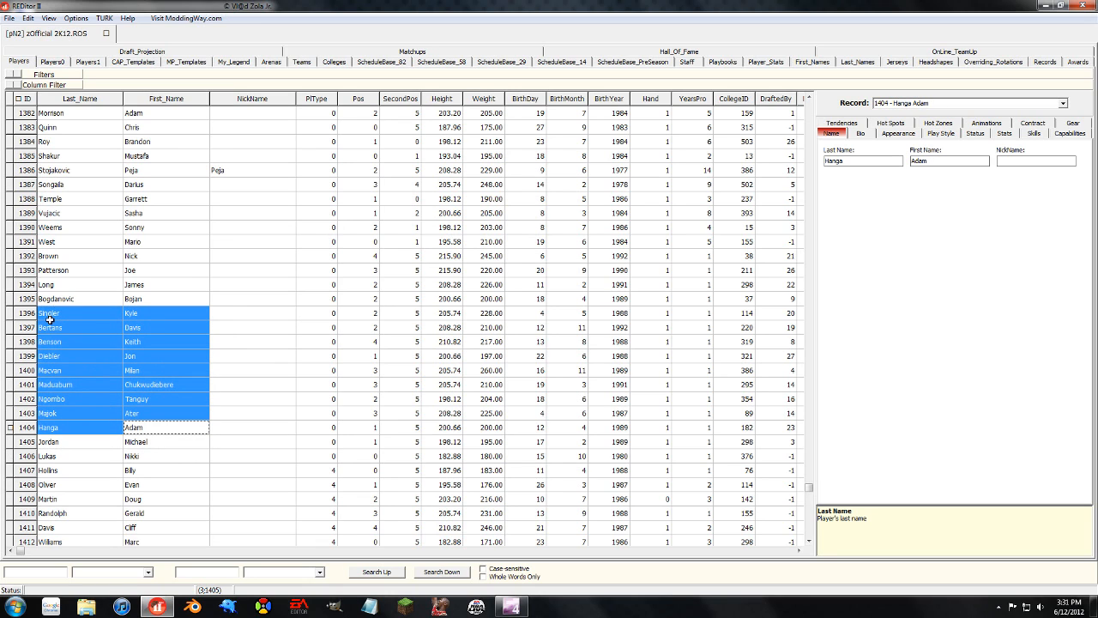
{"action": "left_click", "coordinate": [82, 373]}
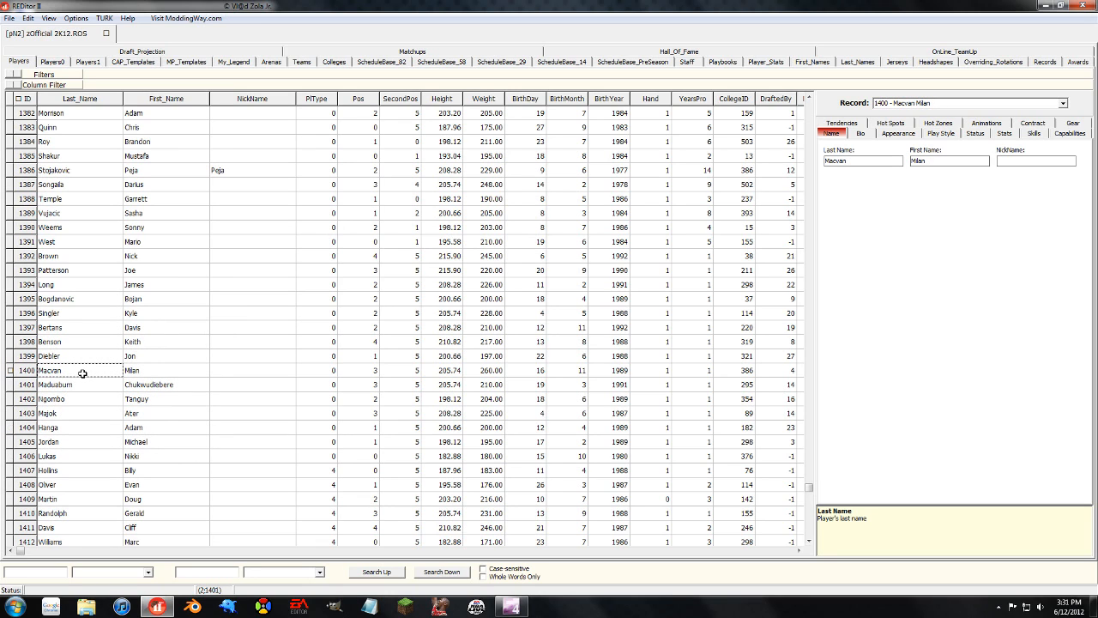
Examine the players from record 1407 to the end of the Players table, and return to the first record.
{"action": "left_click_drag", "start_coordinate": [75, 472], "coordinate": [138, 494]}
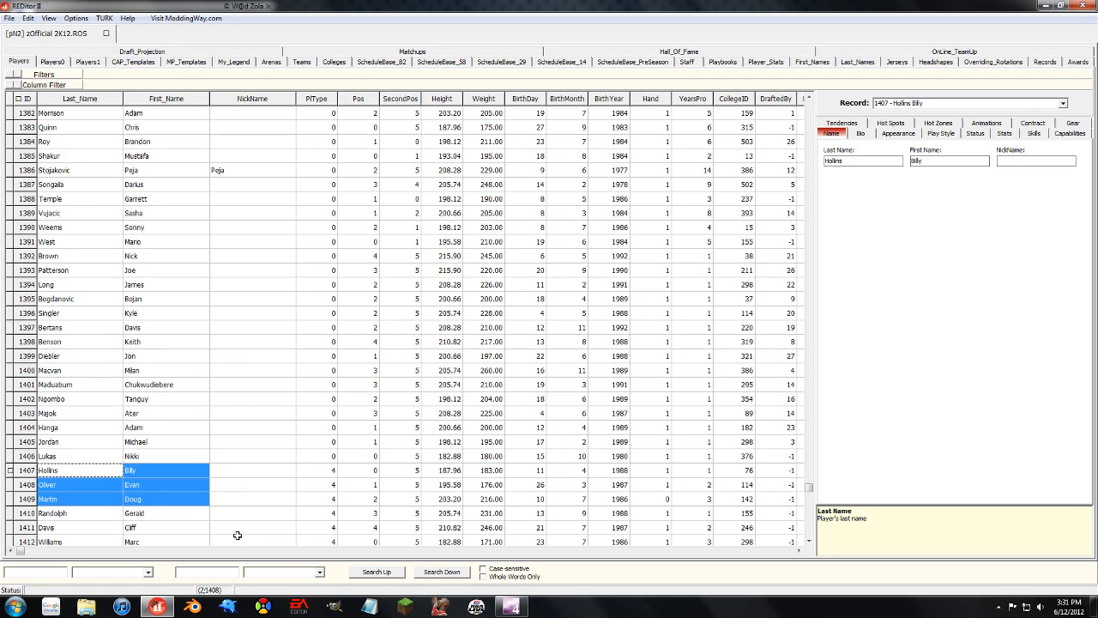
{"action": "left_click_drag", "start_coordinate": [238, 537], "coordinate": [237, 541]}
{"action": "left_click", "coordinate": [162, 473]}
{"action": "left_click", "coordinate": [810, 524]}
{"action": "left_click", "coordinate": [811, 524]}
{"action": "left_click_drag", "start_coordinate": [810, 524], "coordinate": [811, 98]}
View the Players0, CAP_Templates and MP_Templates tables in turn.
{"action": "left_click", "coordinate": [59, 63]}
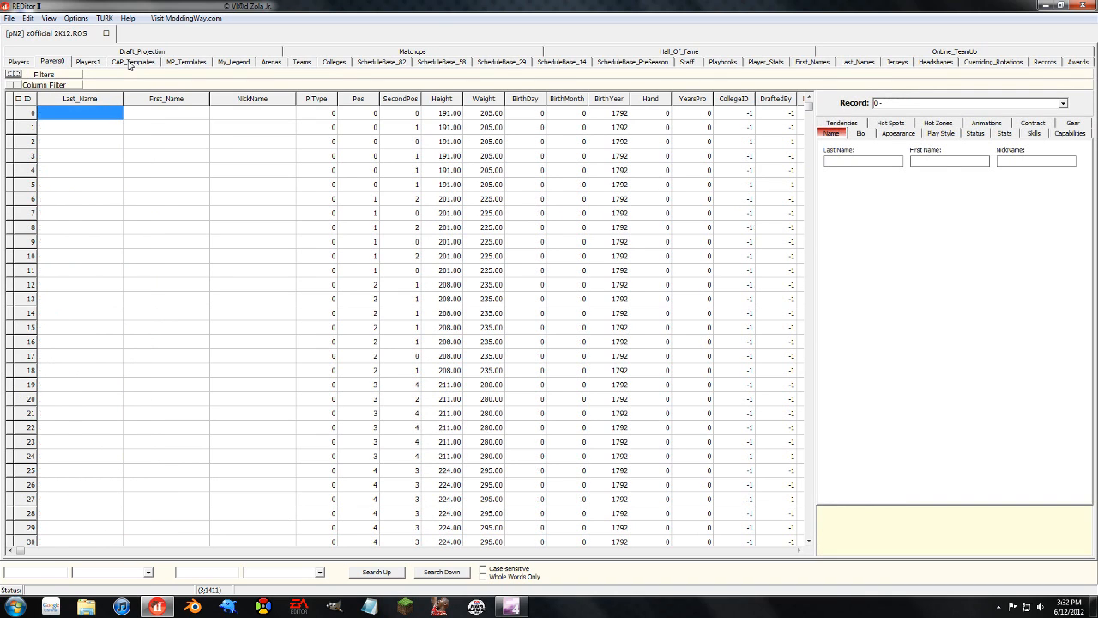
{"action": "left_click", "coordinate": [132, 63]}
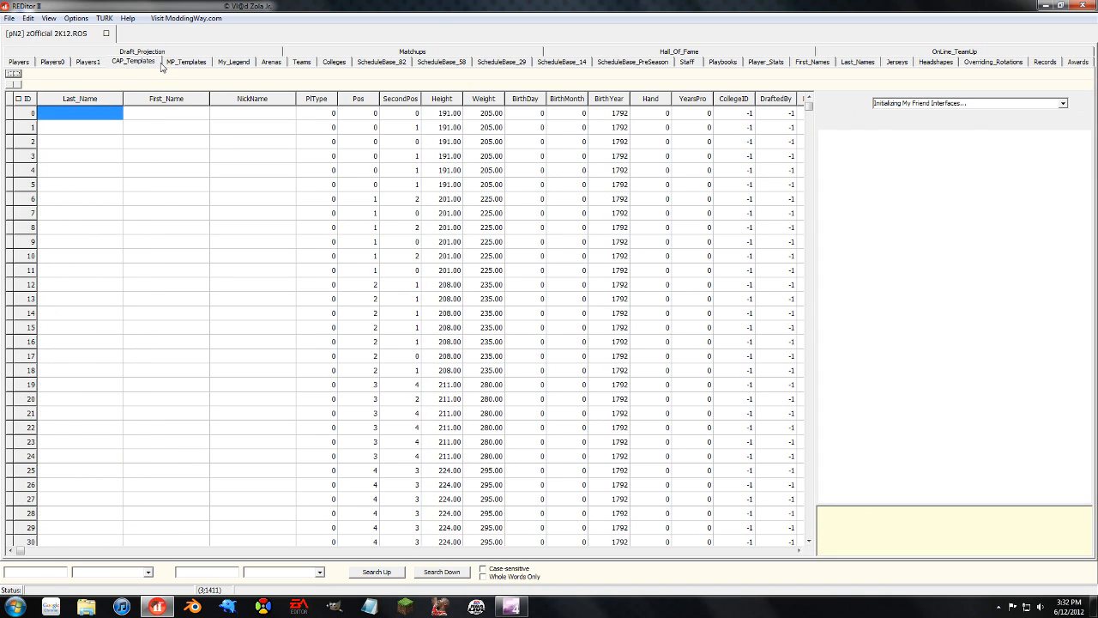
{"action": "left_click", "coordinate": [174, 65]}
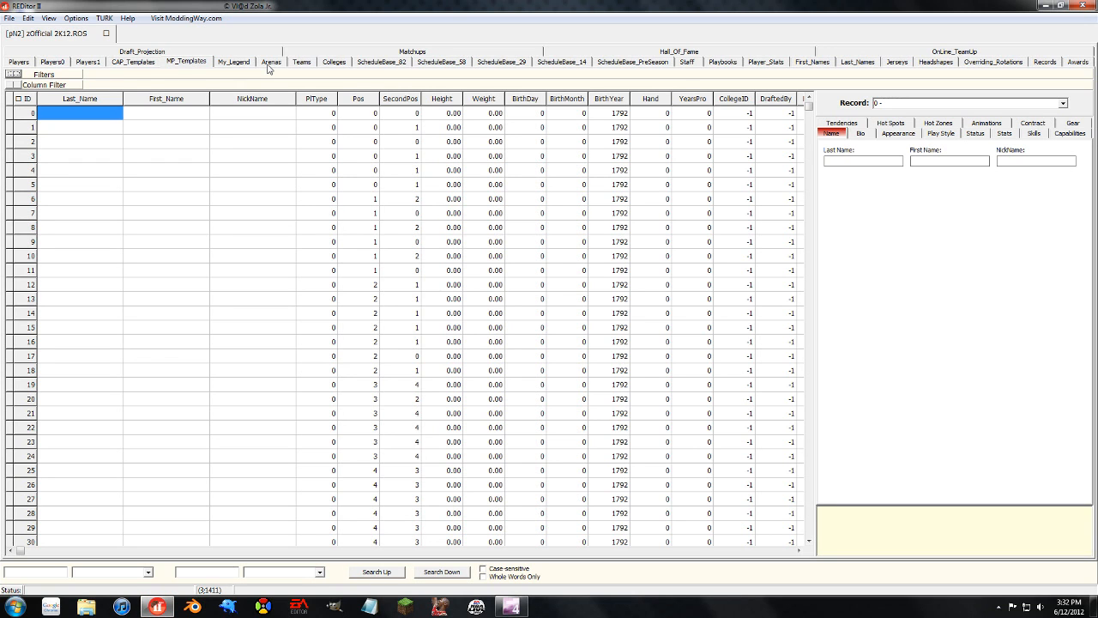
Open the Arenas table and examine the Parameters values from Wells Fargo Center to The Palace of Auburn Hills.
{"action": "left_click", "coordinate": [271, 63]}
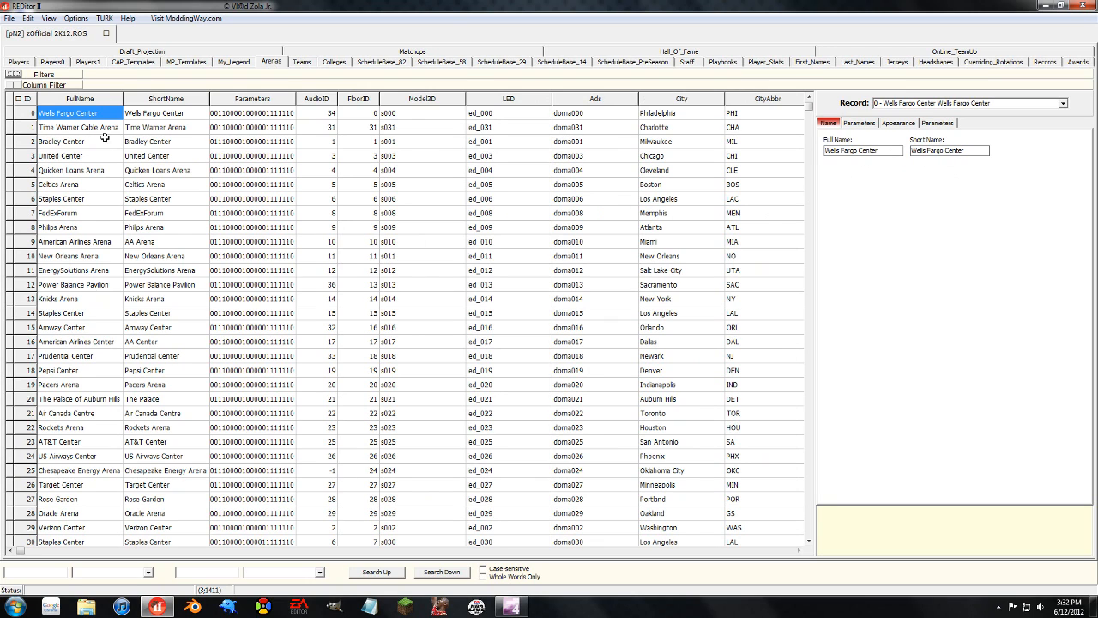
{"action": "left_click", "coordinate": [252, 125]}
{"action": "left_click_drag", "start_coordinate": [252, 229], "coordinate": [252, 356]}
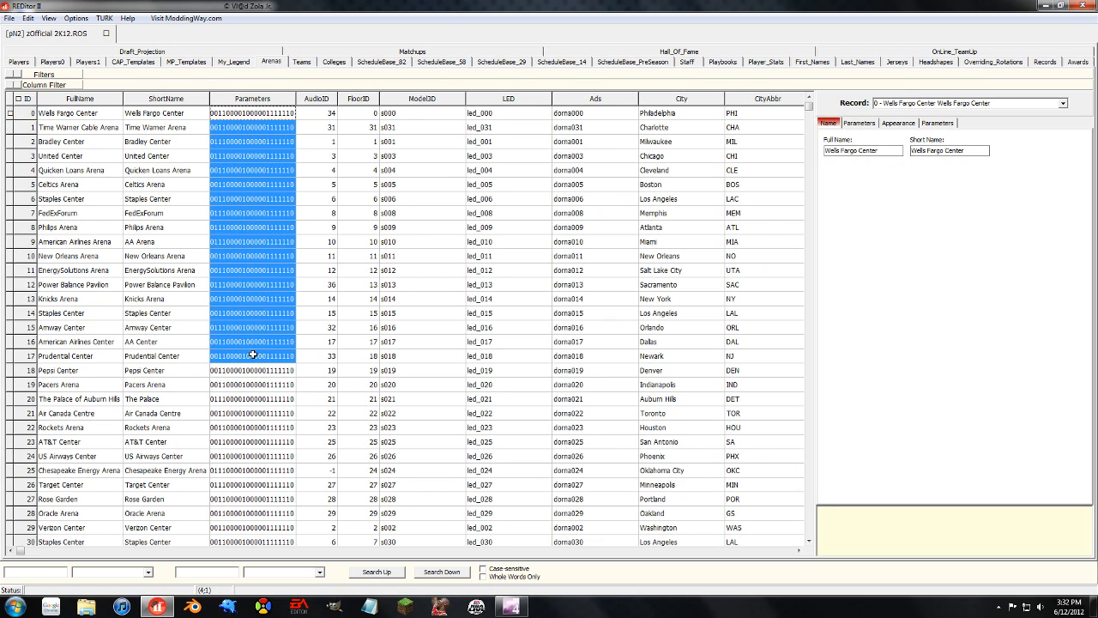
{"action": "left_click", "coordinate": [263, 395]}
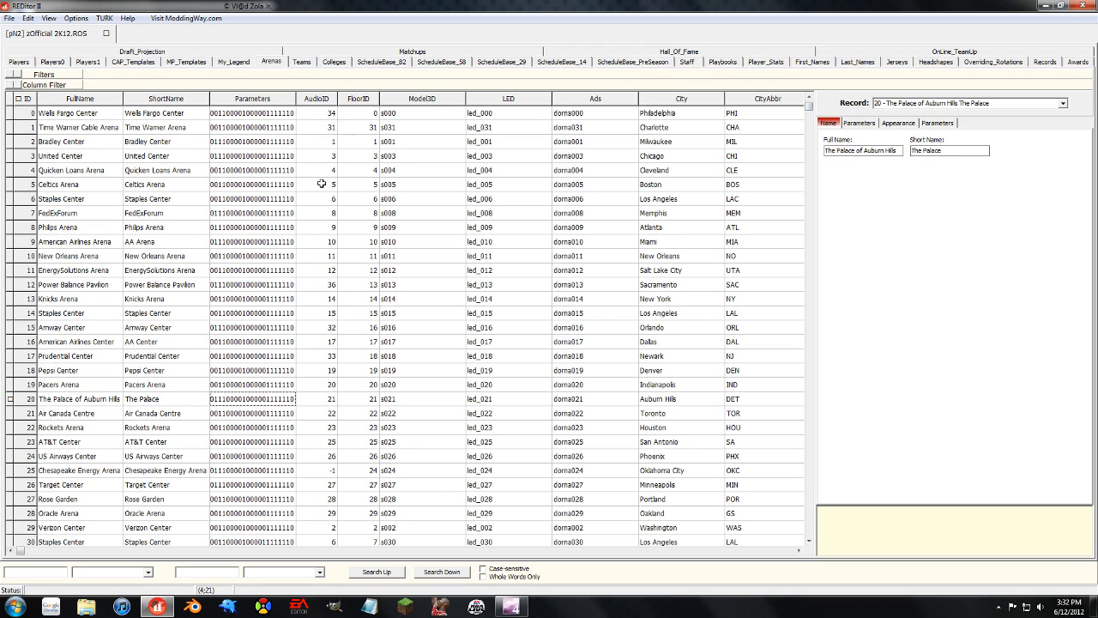
Examine the arenas' AudioID values and their FloorID values down to Verizon Center.
{"action": "left_click_drag", "start_coordinate": [322, 143], "coordinate": [326, 255]}
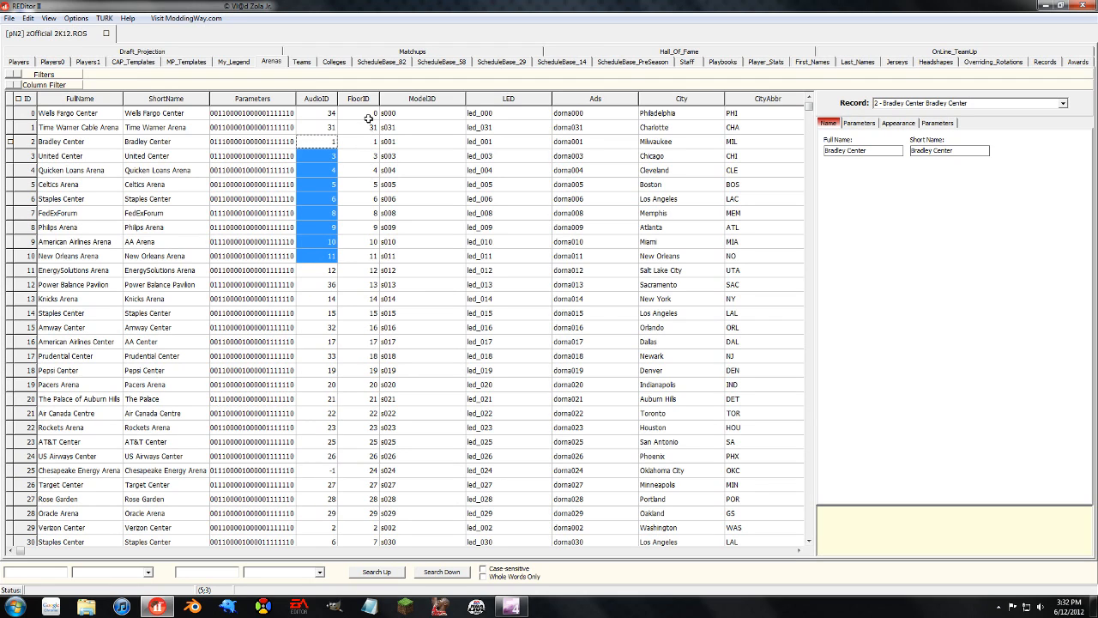
{"action": "left_click_drag", "start_coordinate": [369, 116], "coordinate": [371, 515]}
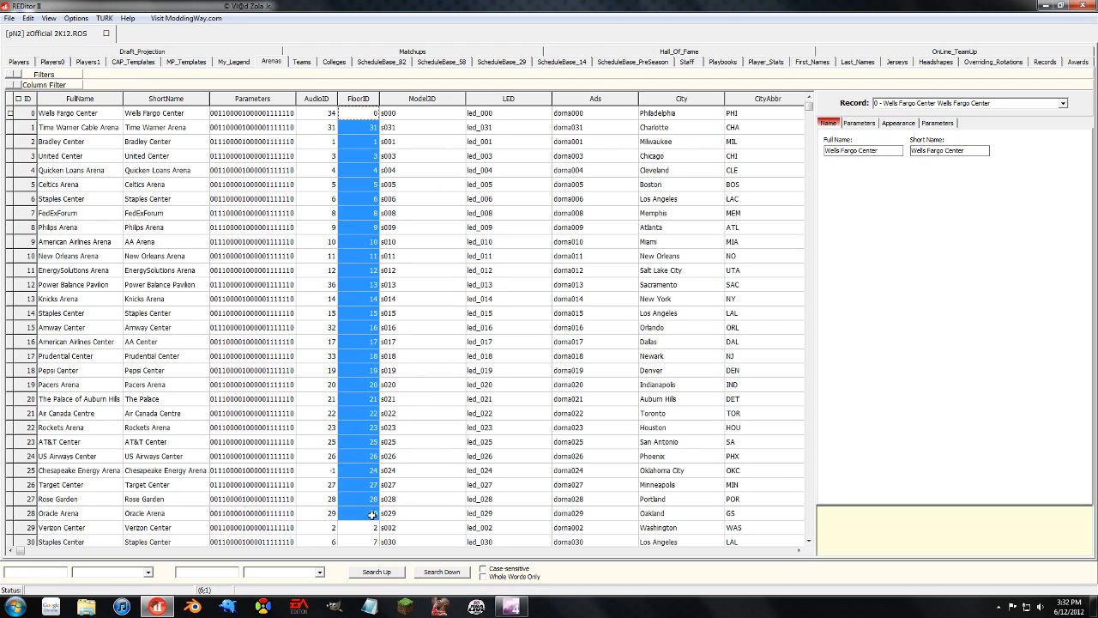
{"action": "left_click", "coordinate": [369, 531]}
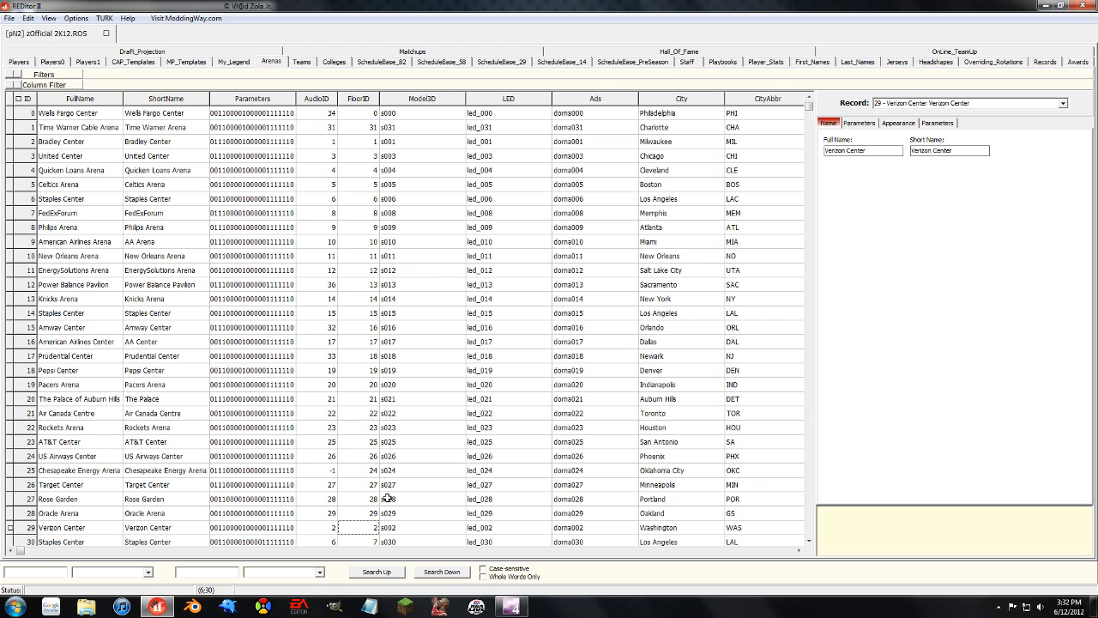
Examine the arenas' ModelID values from Wells Fargo Center to Oracle Arena and the remaining columns through Capacity.
{"action": "left_click_drag", "start_coordinate": [426, 113], "coordinate": [420, 515]}
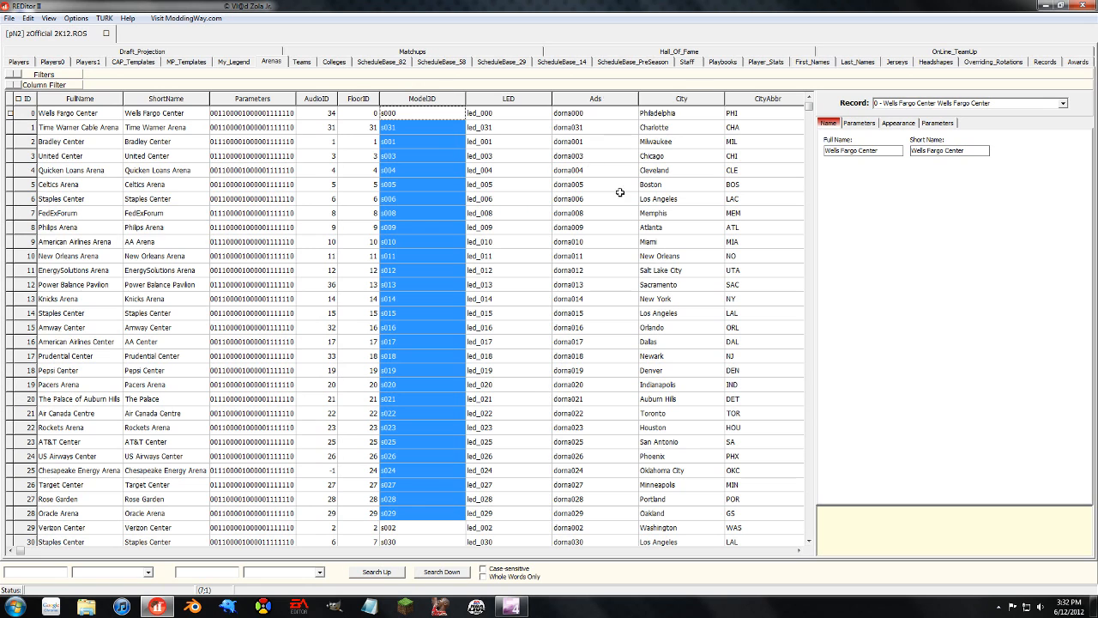
{"action": "left_click", "coordinate": [582, 552]}
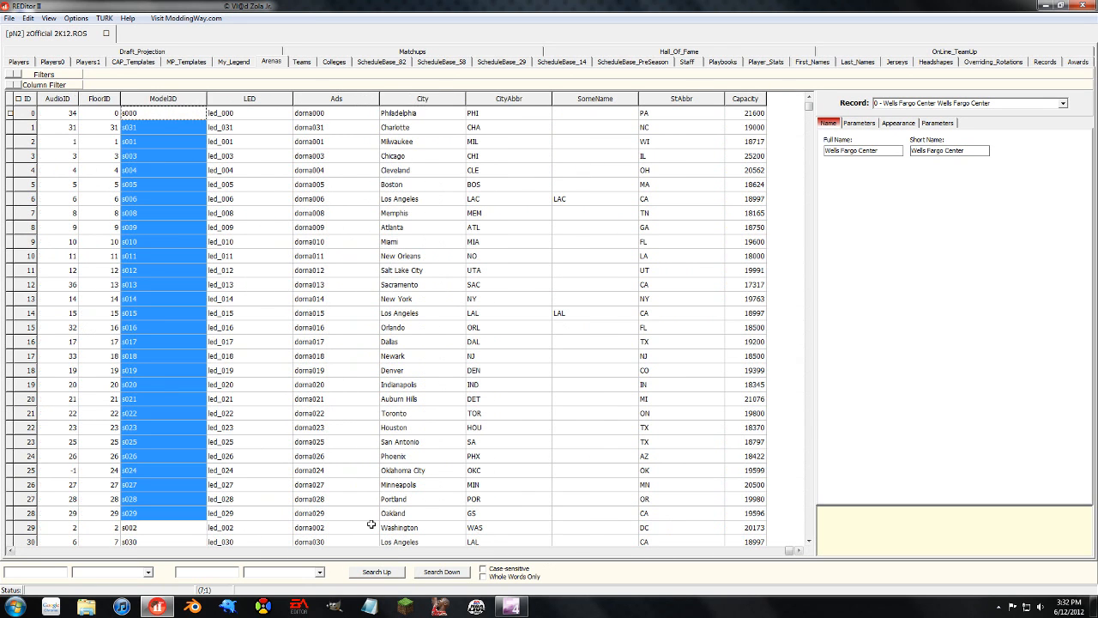
{"action": "left_click", "coordinate": [116, 554]}
Examine the placeholder arenas in records 94 to 105 and the special venues from Showcase Arena to Summer Circuit.
{"action": "left_click_drag", "start_coordinate": [809, 107], "coordinate": [812, 512]}
{"action": "left_click_drag", "start_coordinate": [140, 374], "coordinate": [151, 533]}
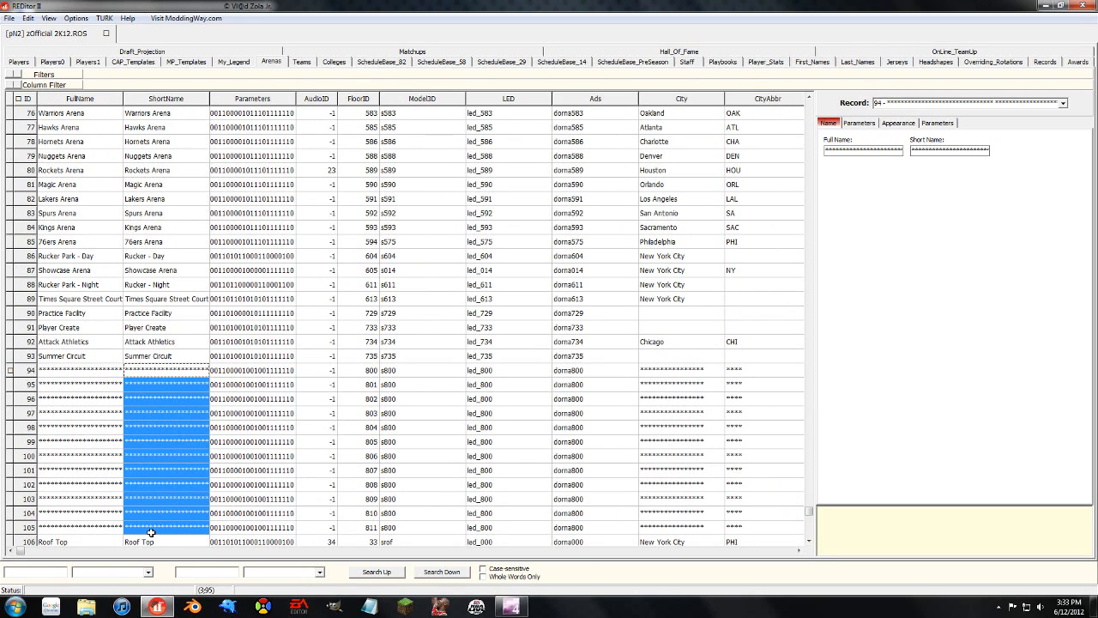
{"action": "left_click", "coordinate": [163, 302]}
{"action": "left_click_drag", "start_coordinate": [159, 284], "coordinate": [137, 271]}
{"action": "left_click", "coordinate": [144, 287]}
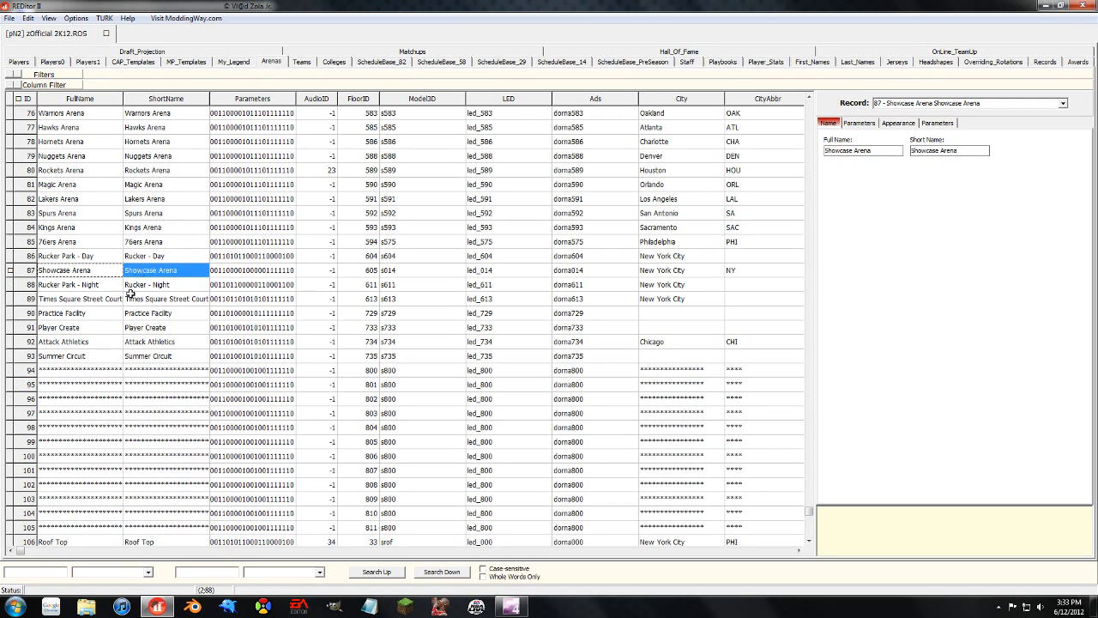
{"action": "left_click_drag", "start_coordinate": [89, 298], "coordinate": [137, 298]}
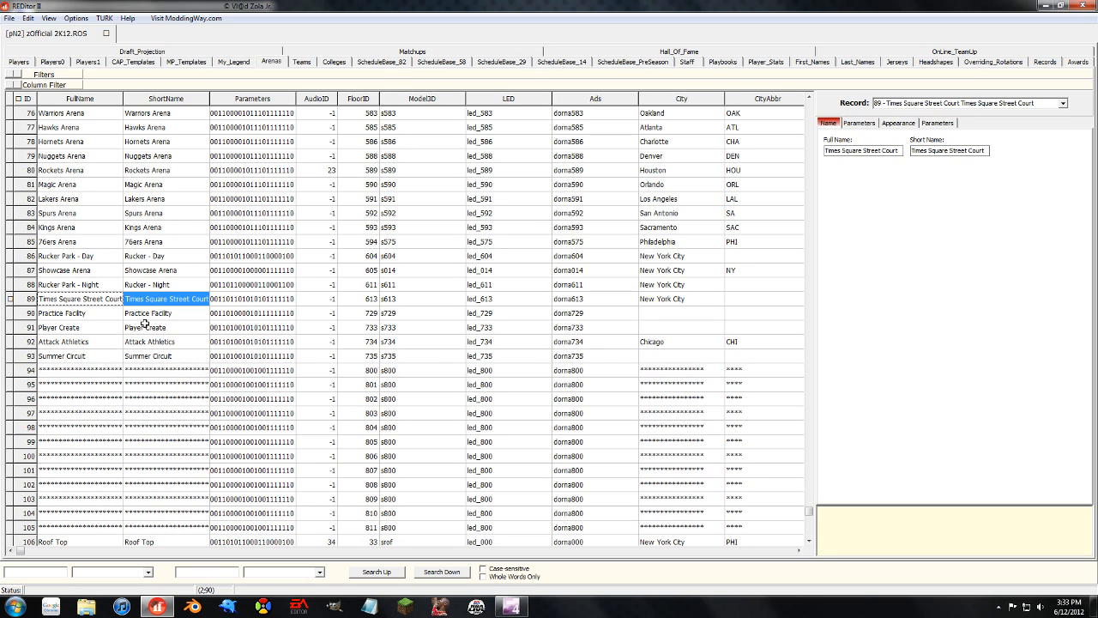
{"action": "left_click_drag", "start_coordinate": [91, 327], "coordinate": [129, 356]}
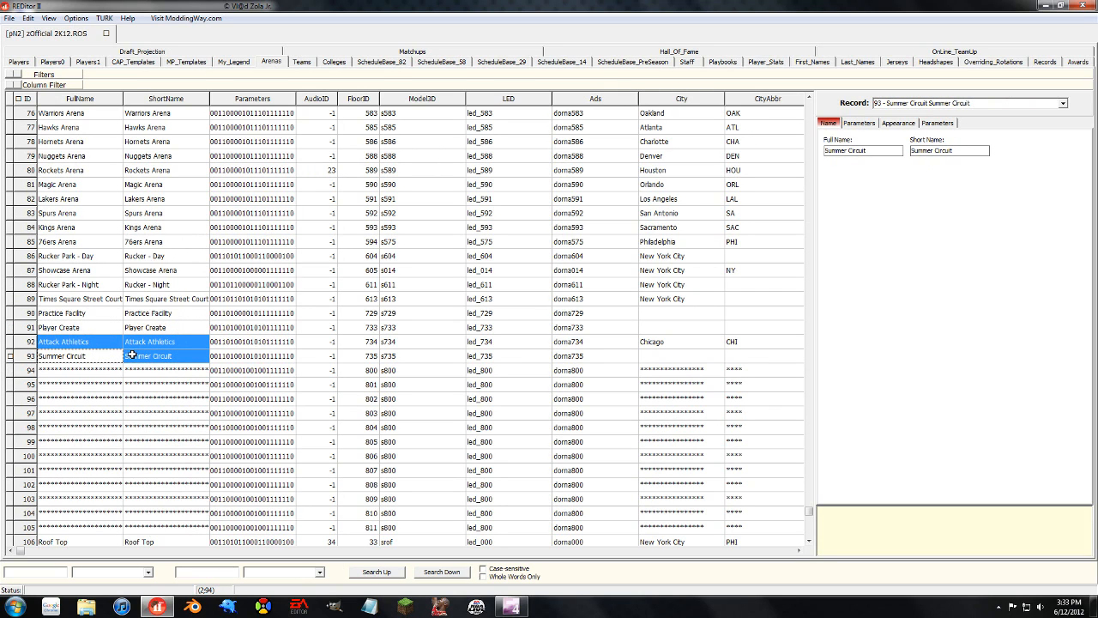
Examine the last arenas in the table, from Roof Top to EBC Rucker.
{"action": "left_click", "coordinate": [812, 538]}
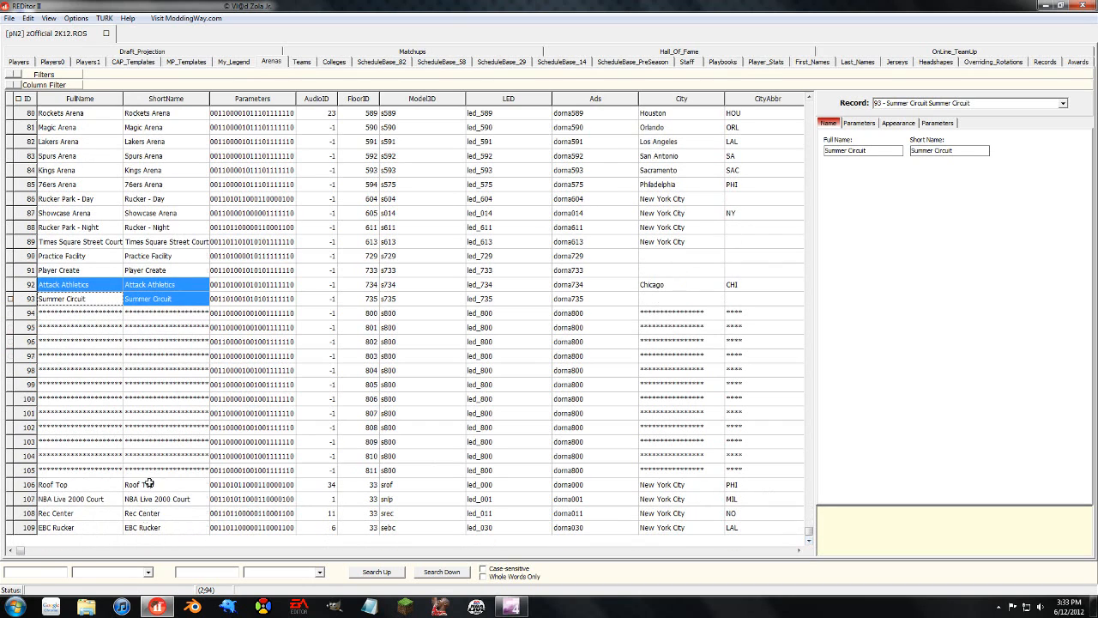
{"action": "left_click_drag", "start_coordinate": [150, 483], "coordinate": [91, 518]}
{"action": "left_click", "coordinate": [62, 530]}
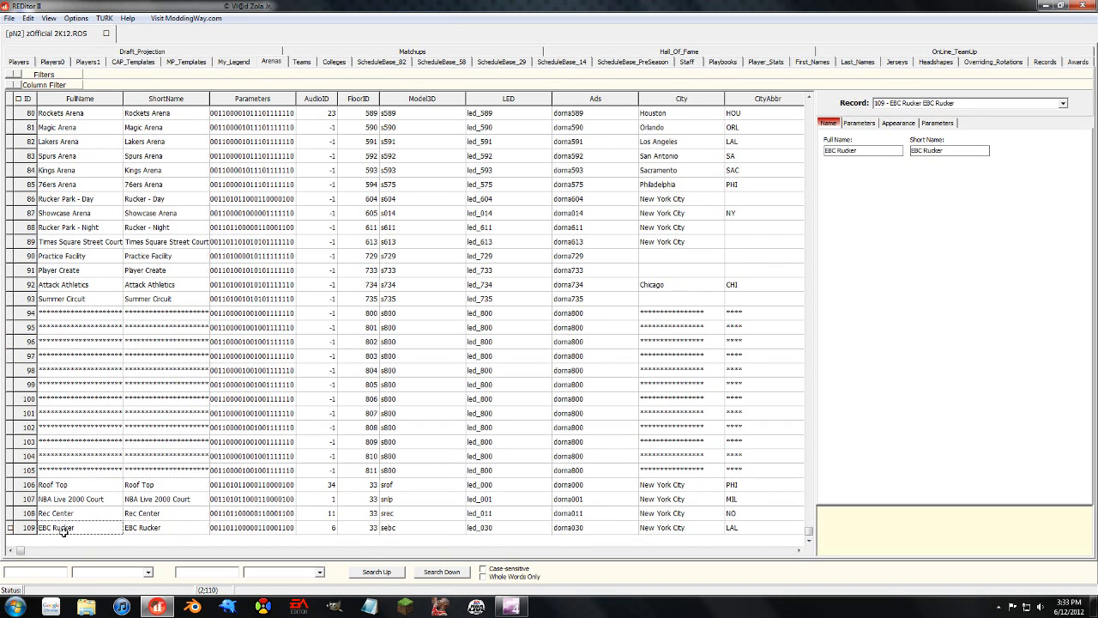
Open the Teams table and examine the special teams from NBA 2K down to the classic Celtics in record 56.
{"action": "left_click", "coordinate": [302, 63]}
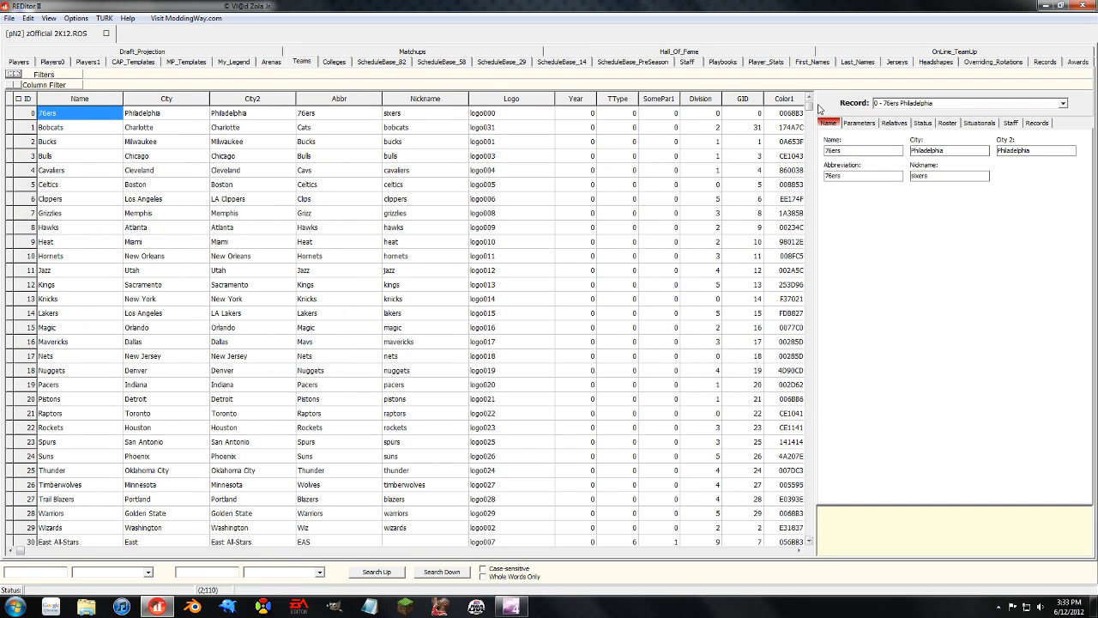
{"action": "left_click_drag", "start_coordinate": [810, 107], "coordinate": [809, 259]}
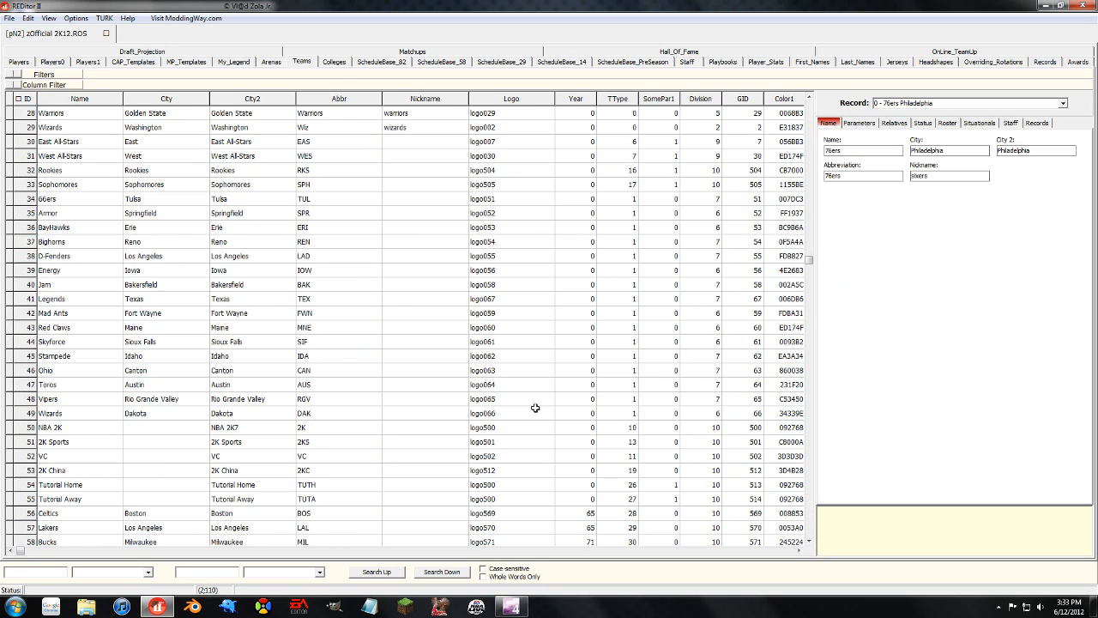
{"action": "left_click_drag", "start_coordinate": [76, 429], "coordinate": [297, 508]}
{"action": "left_click", "coordinate": [296, 508]}
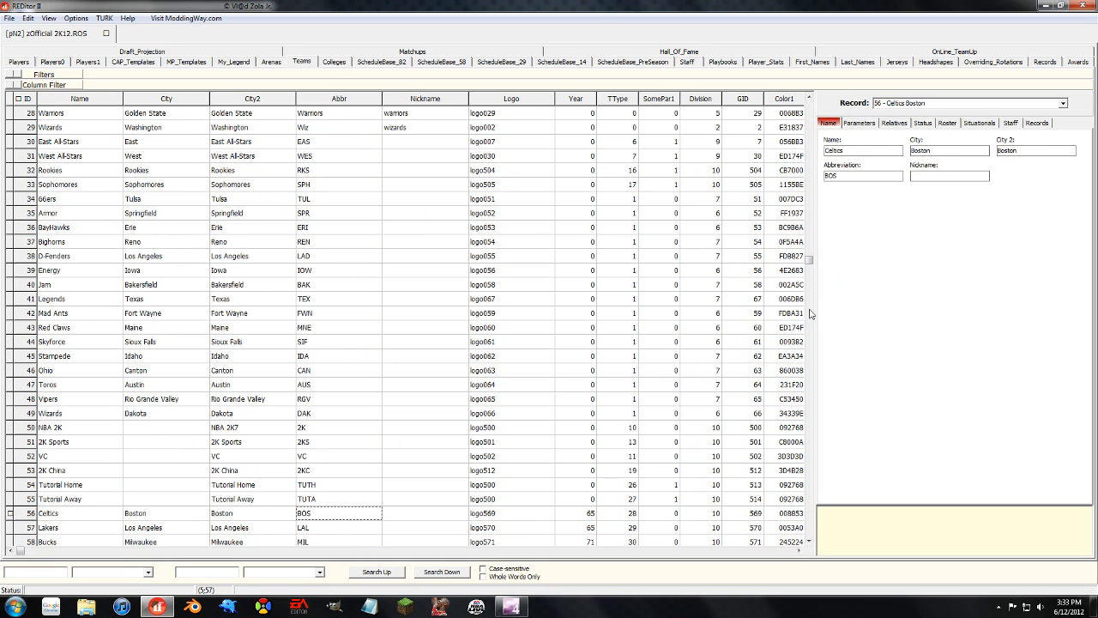
Examine the placeholder teams at the end of the Teams table and return to the first record.
{"action": "left_click", "coordinate": [812, 421]}
{"action": "left_click", "coordinate": [812, 425]}
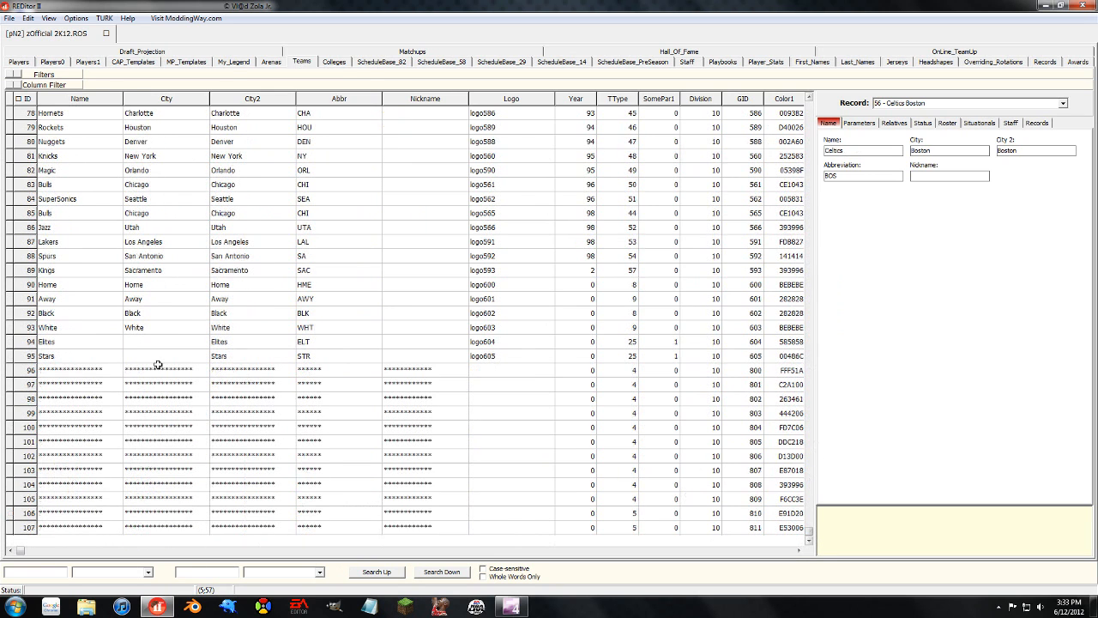
{"action": "left_click_drag", "start_coordinate": [160, 383], "coordinate": [251, 492]}
{"action": "left_click", "coordinate": [429, 482]}
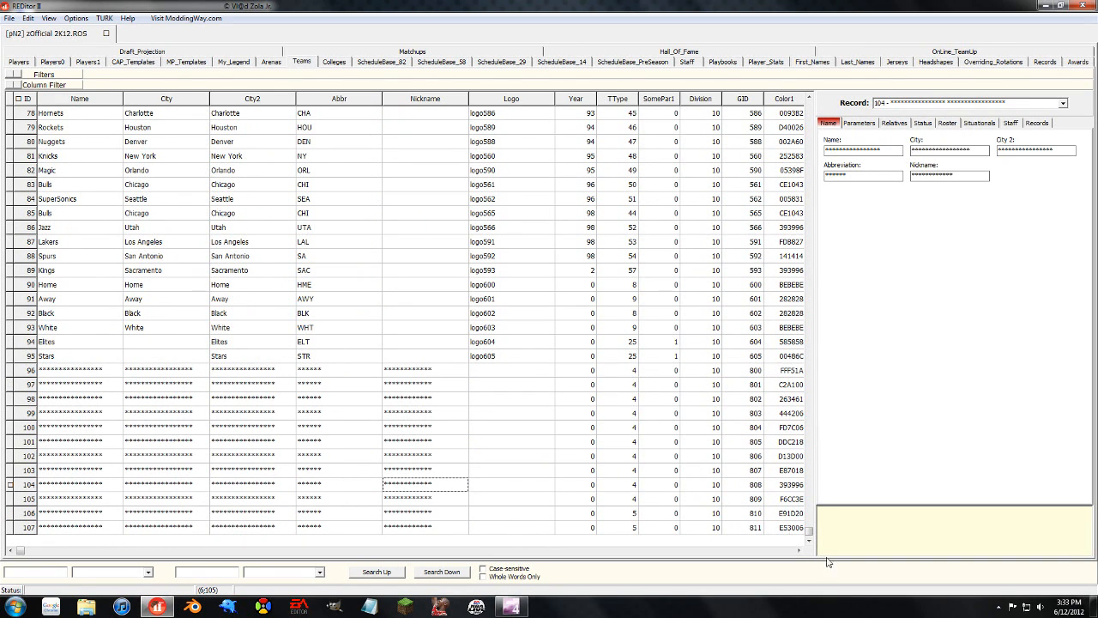
{"action": "left_click_drag", "start_coordinate": [810, 533], "coordinate": [812, 110]}
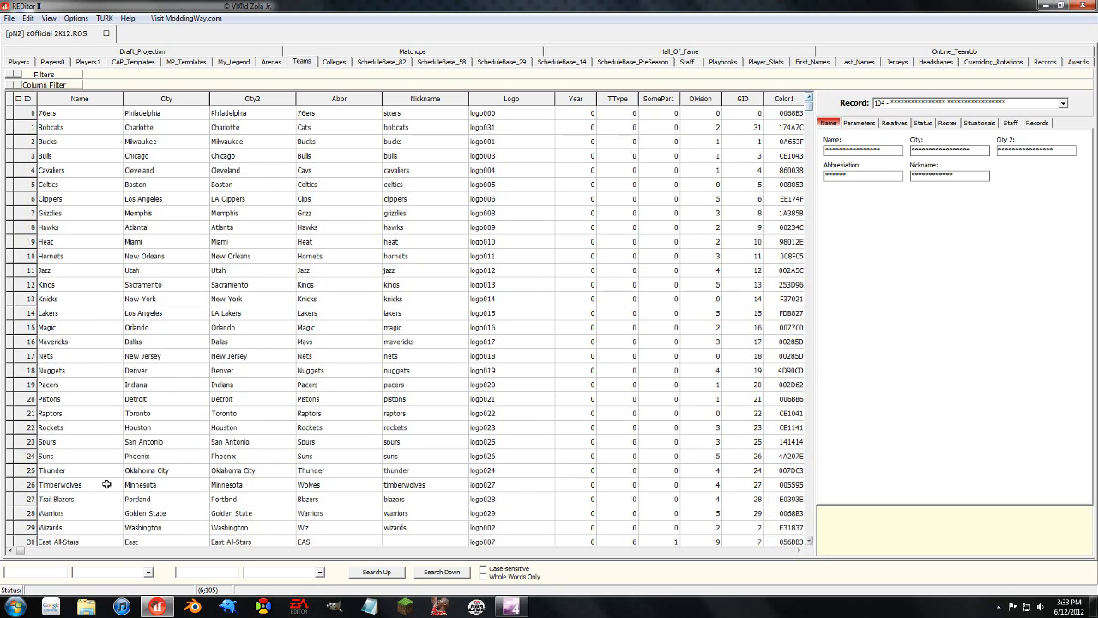
Examine the teams' roster slots from Ros_PG to Ros_R14, and bring the rival and chemistry columns into view.
{"action": "left_click_drag", "start_coordinate": [21, 552], "coordinate": [262, 556]}
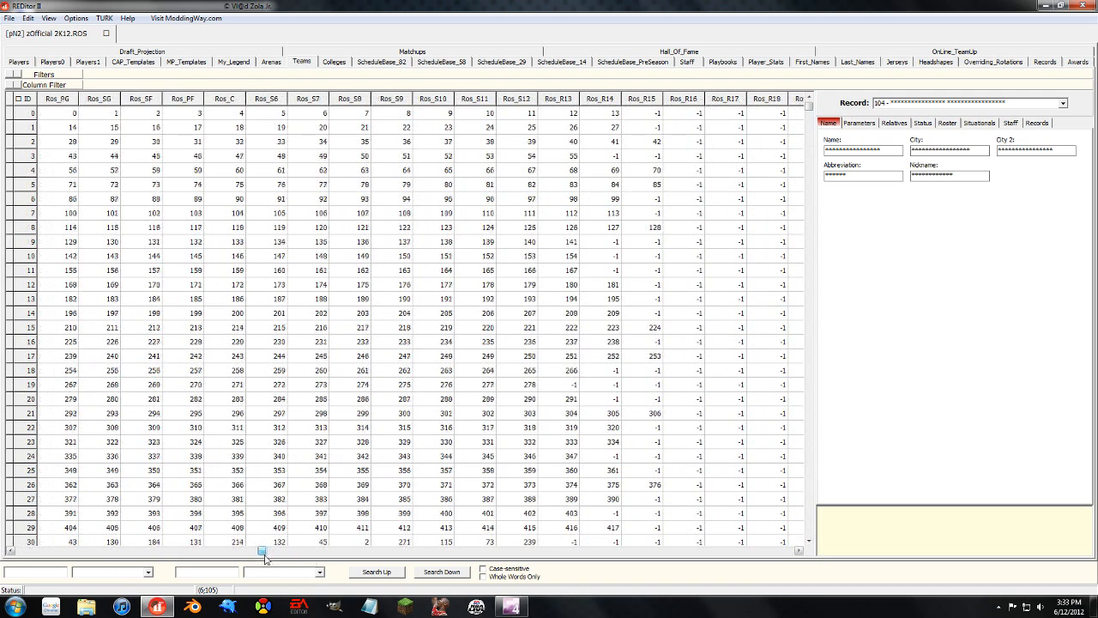
{"action": "left_click_drag", "start_coordinate": [107, 143], "coordinate": [620, 460]}
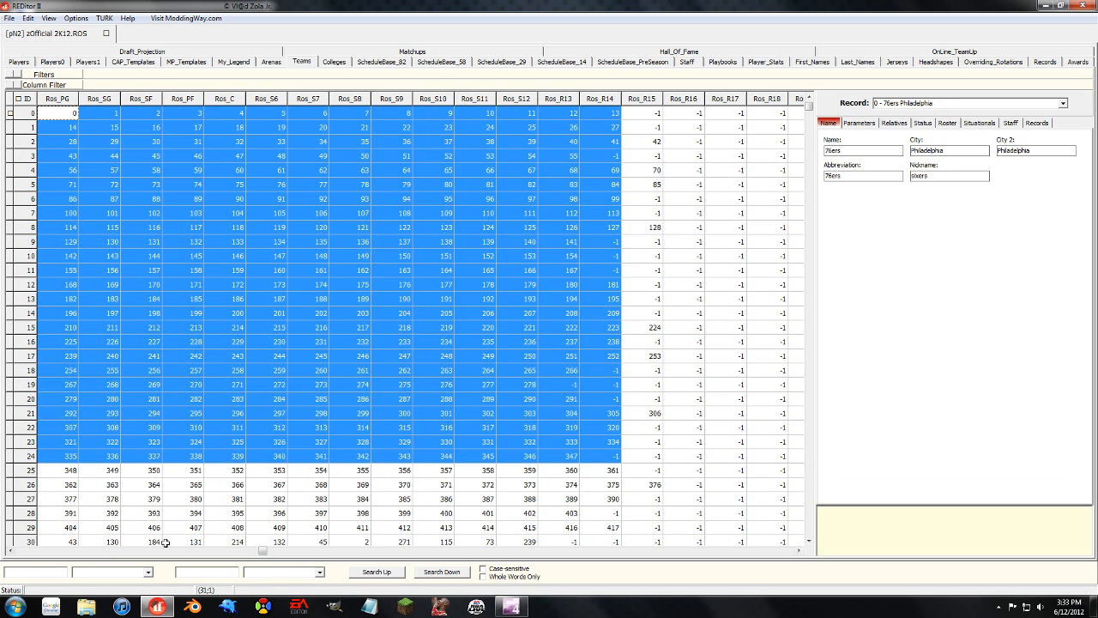
{"action": "left_click", "coordinate": [34, 552]}
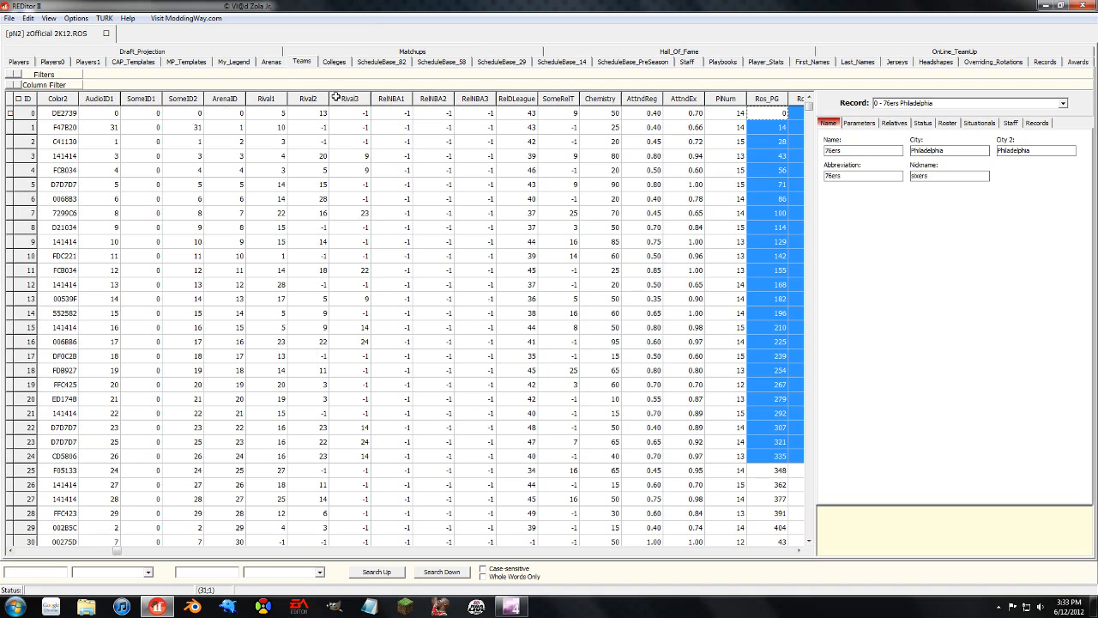
View the ScheduleBase_82 table, and examine the last record, 739, of the Staff table through its PortrID value.
{"action": "left_click", "coordinate": [386, 62]}
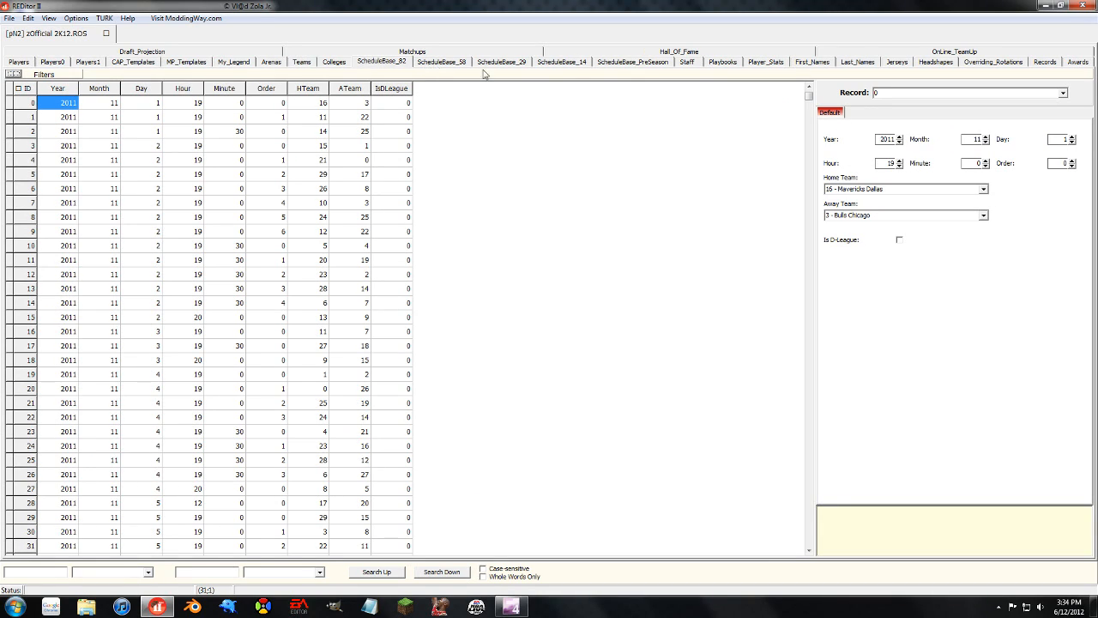
{"action": "left_click", "coordinate": [688, 63]}
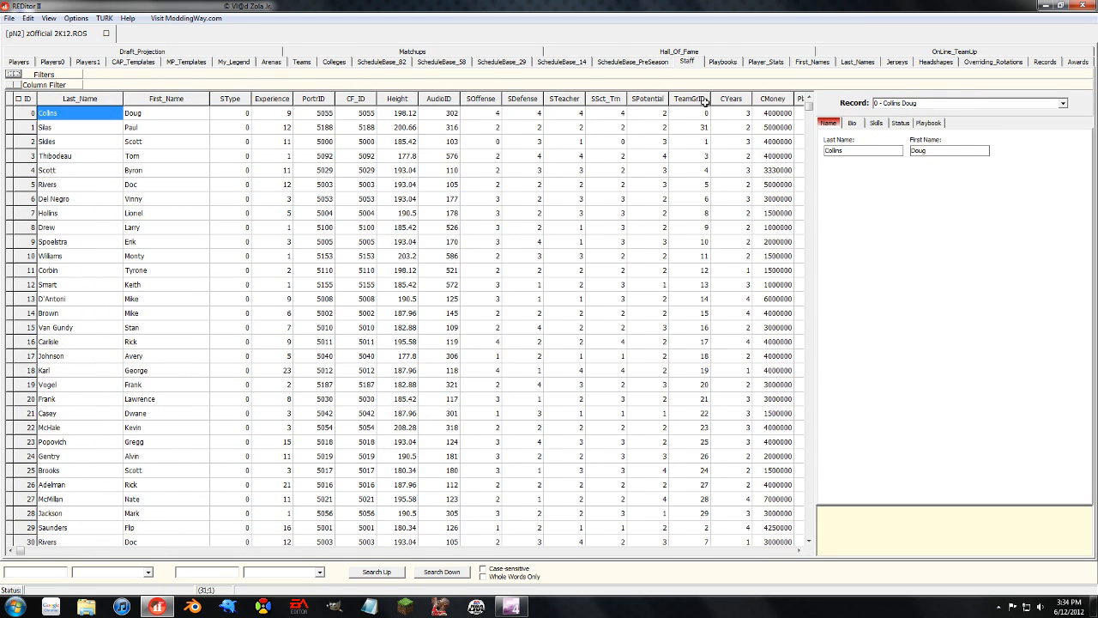
{"action": "left_click_drag", "start_coordinate": [808, 105], "coordinate": [806, 534]}
{"action": "left_click", "coordinate": [163, 528]}
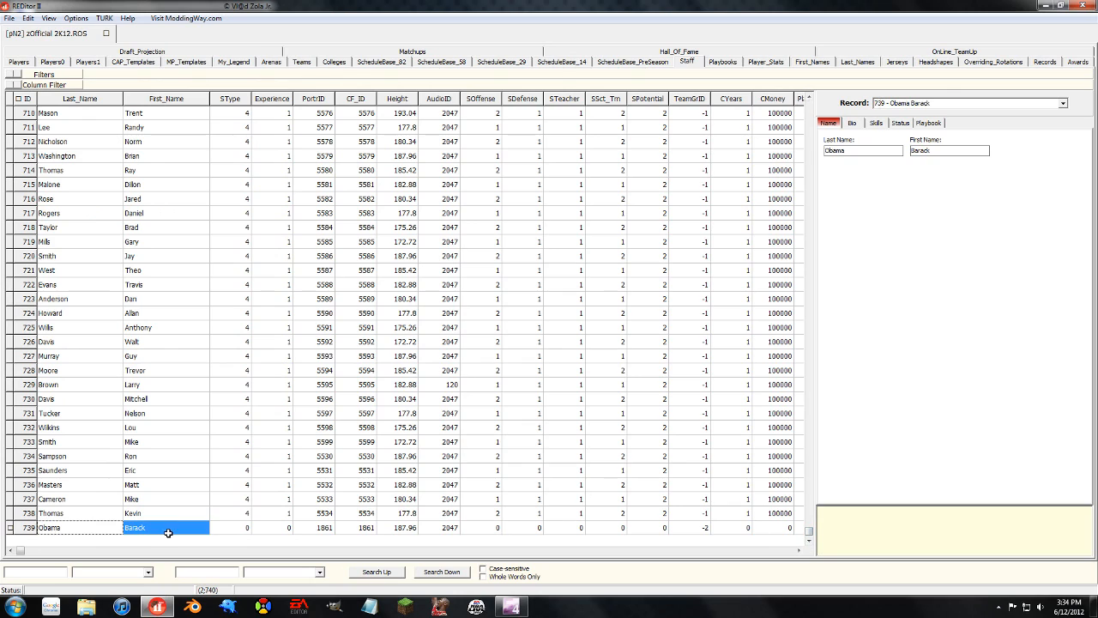
{"action": "left_click", "coordinate": [238, 527]}
{"action": "left_click", "coordinate": [313, 527]}
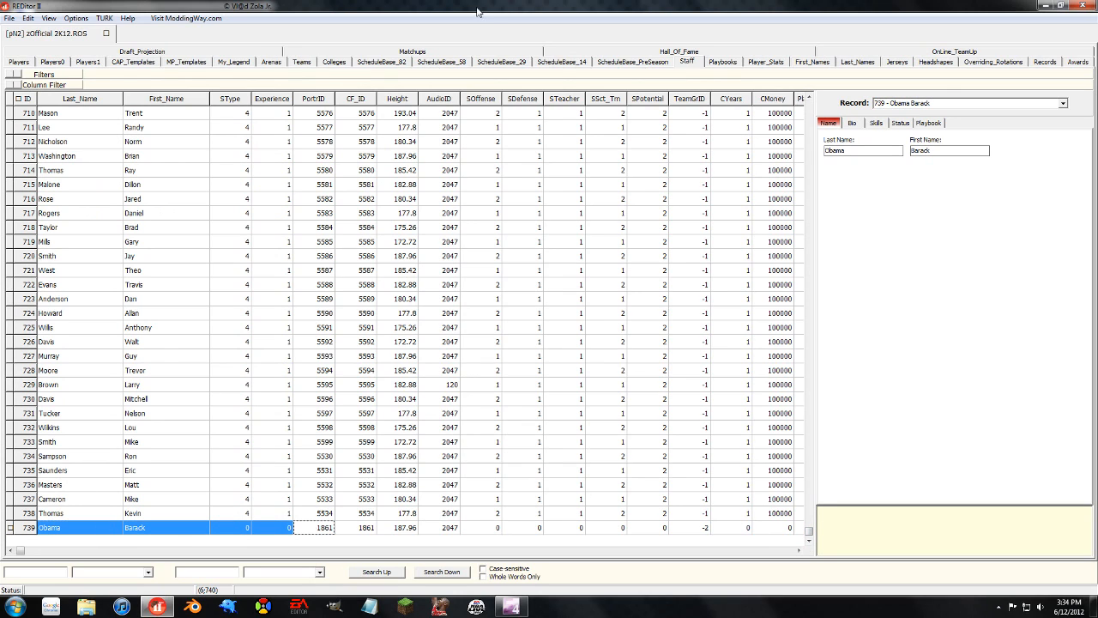
View the Playbooks and First_Names tables in turn.
{"action": "left_click", "coordinate": [723, 64]}
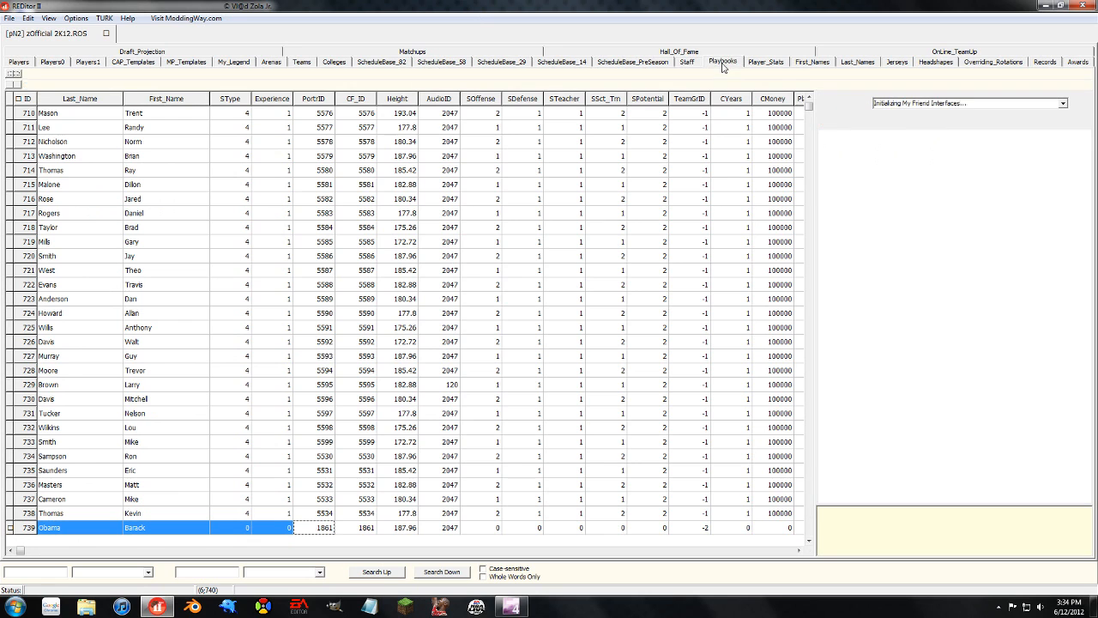
{"action": "left_click", "coordinate": [811, 62]}
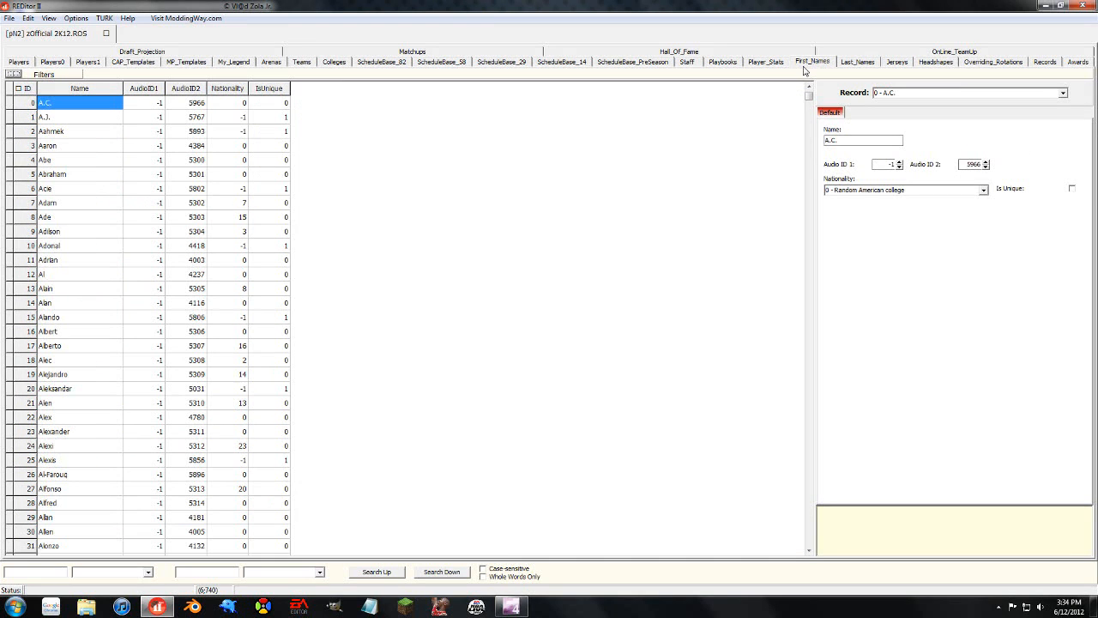
{"action": "mouse_move", "coordinate": [809, 99]}
{"action": "left_mouse_down"}
{"action": "mouse_move", "coordinate": [823, 300]}
{"action": "mouse_move", "coordinate": [802, 515]}
{"action": "mouse_move", "coordinate": [782, 147]}
{"action": "mouse_move", "coordinate": [796, 89]}
{"action": "left_mouse_up"}
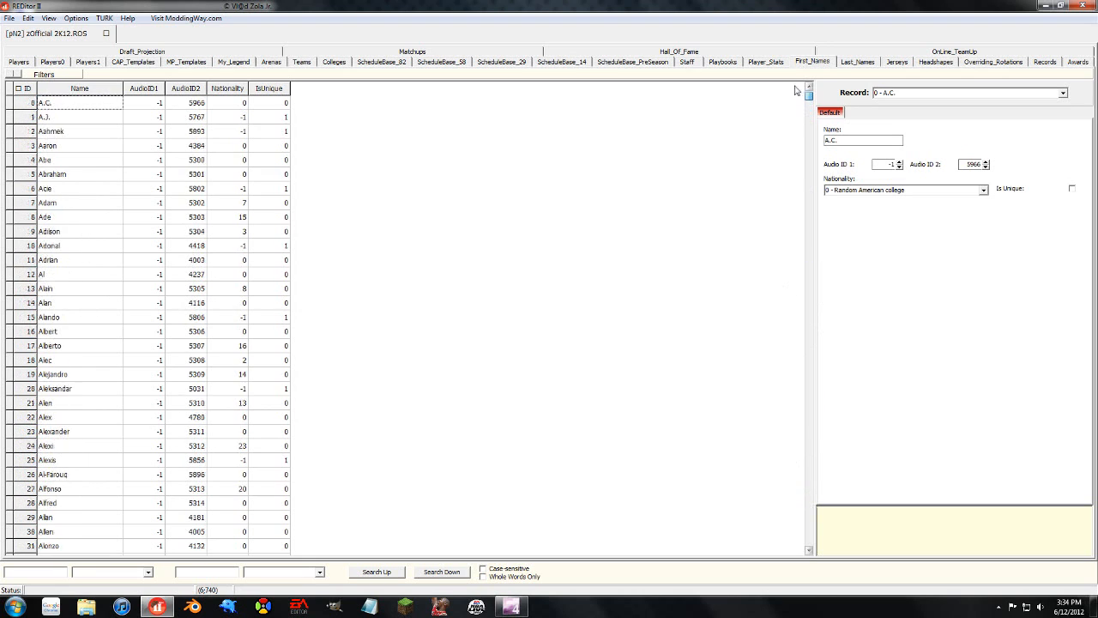
Open the Jerseys table and examine the Texture, Logo and GID values of the first records.
{"action": "left_click", "coordinate": [895, 62]}
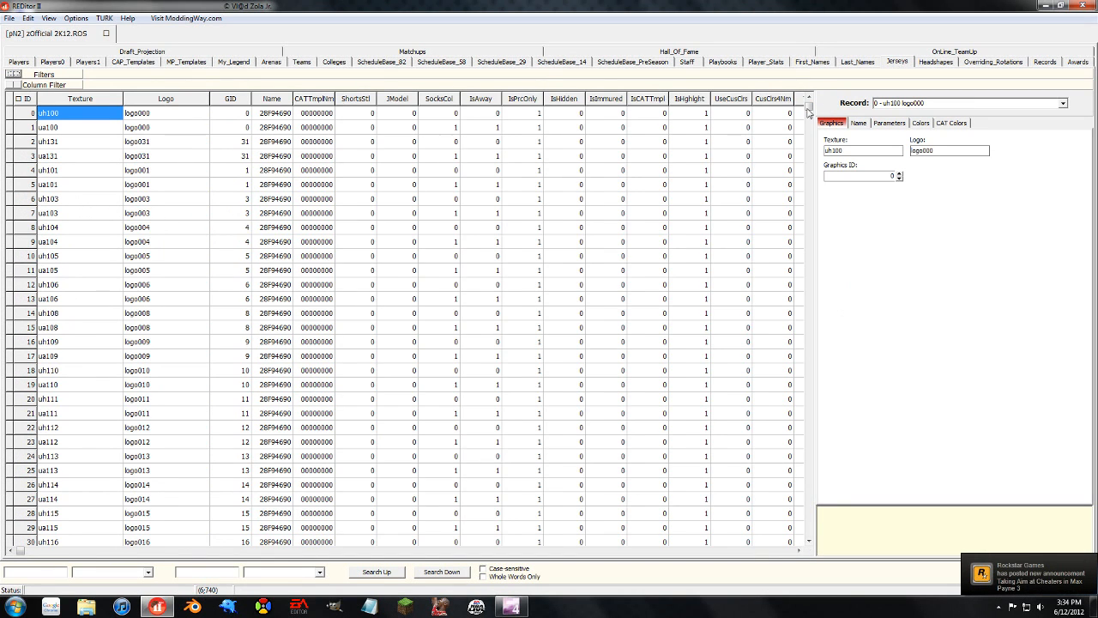
{"action": "left_click", "coordinate": [80, 170]}
{"action": "left_click_drag", "start_coordinate": [73, 128], "coordinate": [95, 327]}
{"action": "left_click_drag", "start_coordinate": [148, 185], "coordinate": [152, 355]}
{"action": "left_click_drag", "start_coordinate": [236, 112], "coordinate": [218, 370]}
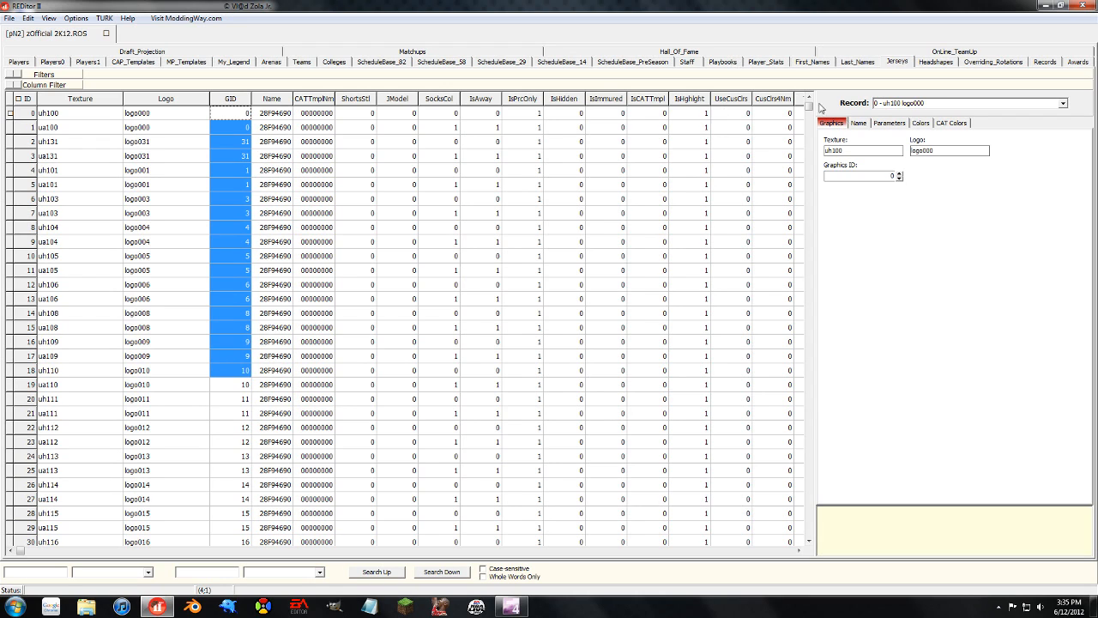
Examine the Texture and Logo values of jersey records 611 to 625, and return to the first record.
{"action": "left_click_drag", "start_coordinate": [811, 107], "coordinate": [800, 549]}
{"action": "left_click_drag", "start_coordinate": [151, 330], "coordinate": [75, 534]}
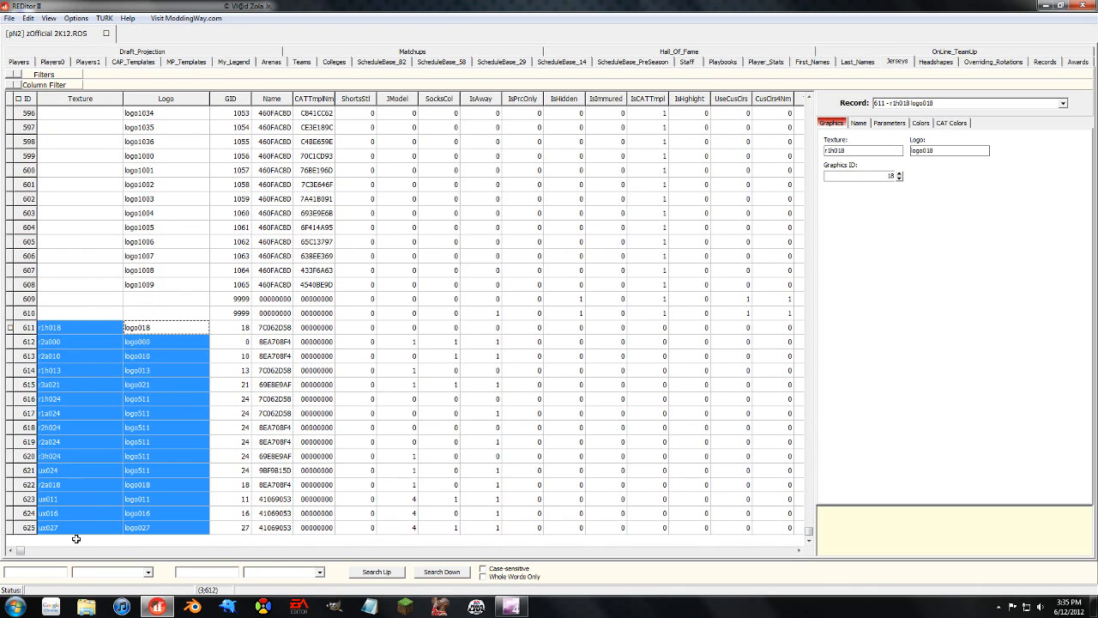
{"action": "left_click", "coordinate": [151, 456]}
{"action": "left_click_drag", "start_coordinate": [808, 532], "coordinate": [808, 103]}
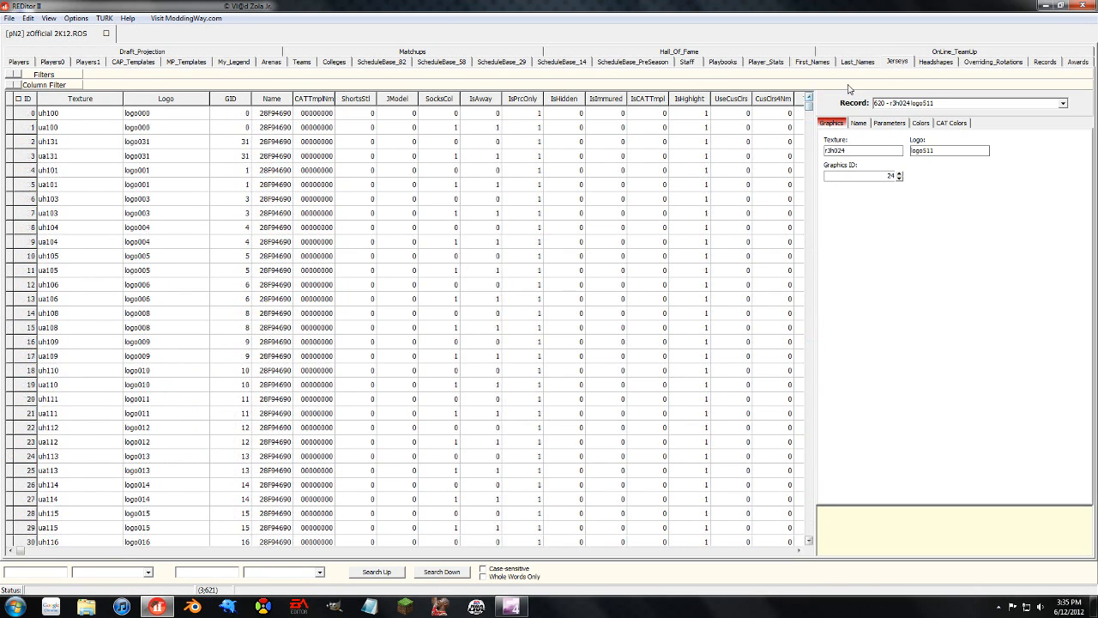
Open the Headshapes table and examine the head and mouth parameters around records 959 to 967.
{"action": "left_click", "coordinate": [936, 66]}
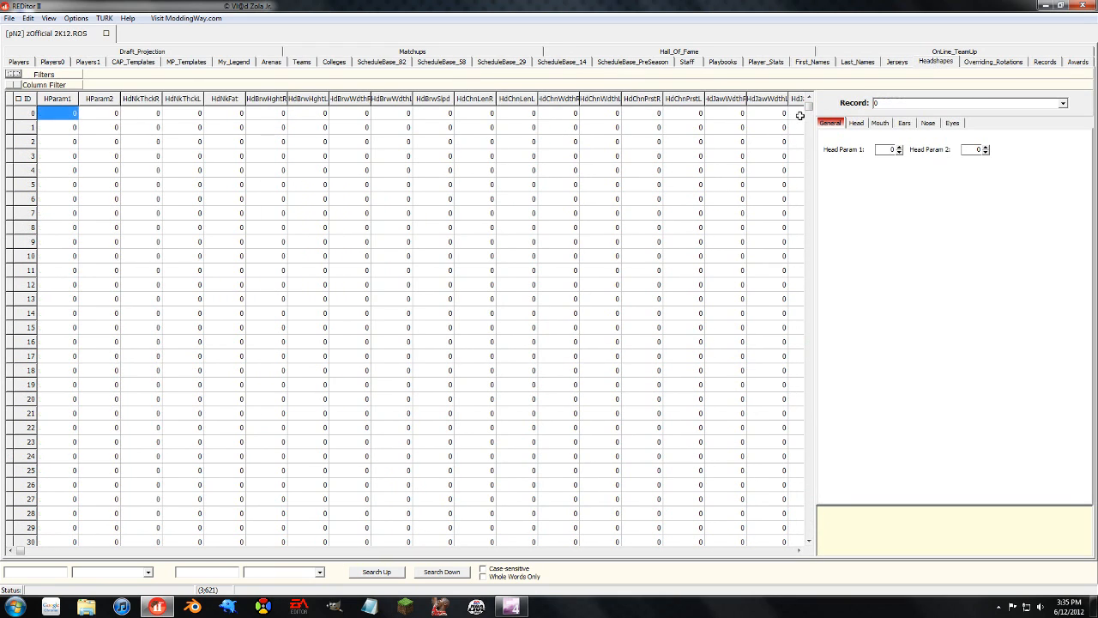
{"action": "left_click_drag", "start_coordinate": [810, 112], "coordinate": [822, 346]}
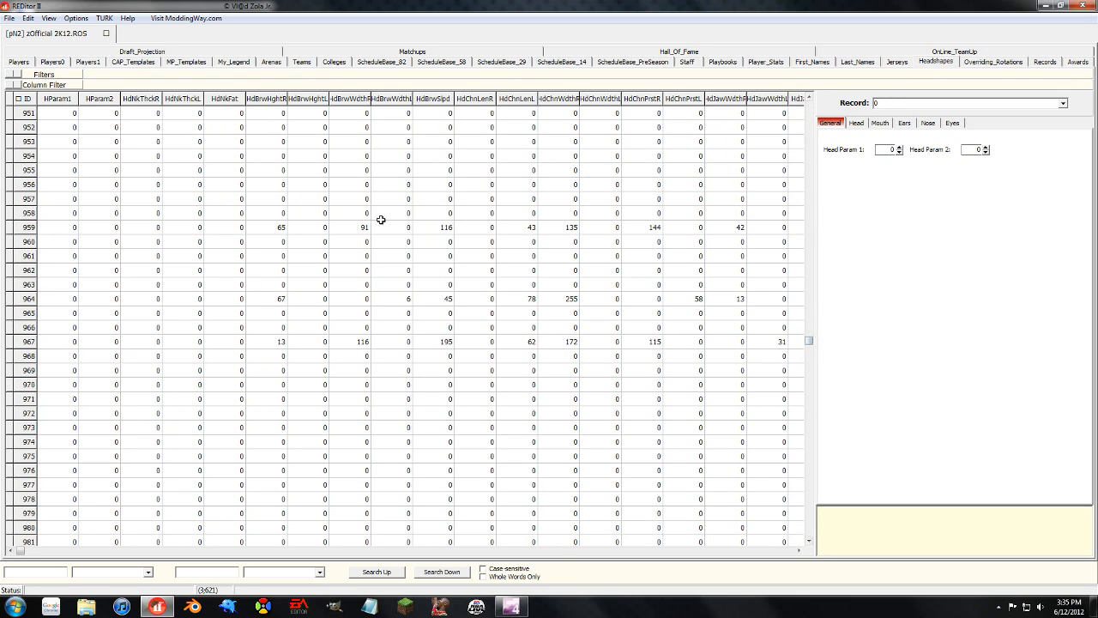
{"action": "left_click_drag", "start_coordinate": [139, 241], "coordinate": [503, 287]}
{"action": "left_click", "coordinate": [603, 261]}
{"action": "left_click", "coordinate": [386, 551]}
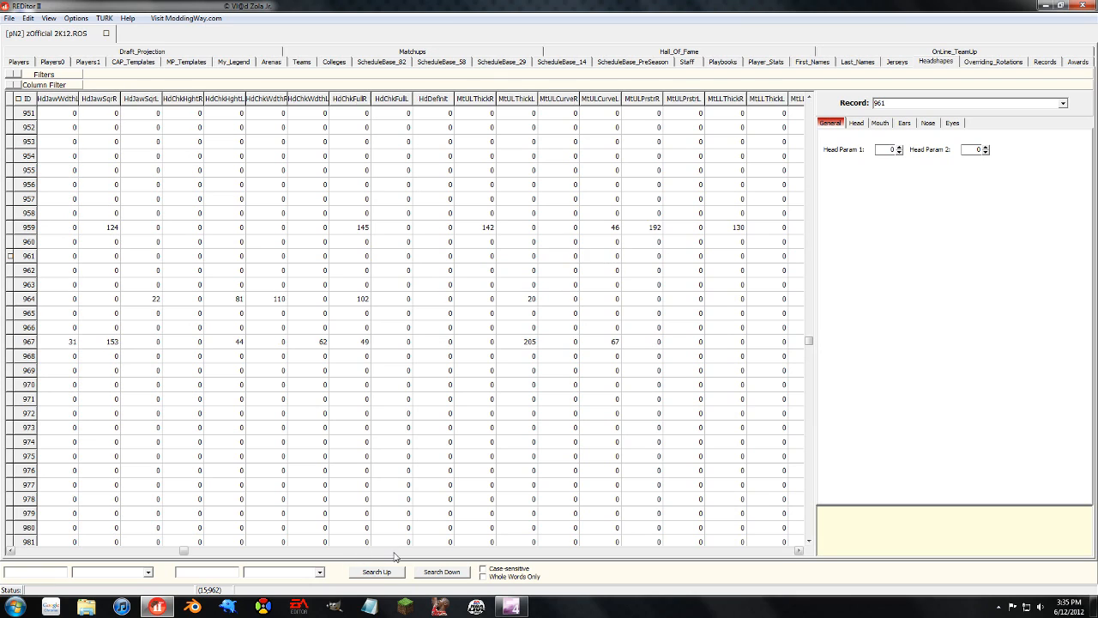
{"action": "left_click_drag", "start_coordinate": [186, 551], "coordinate": [15, 557]}
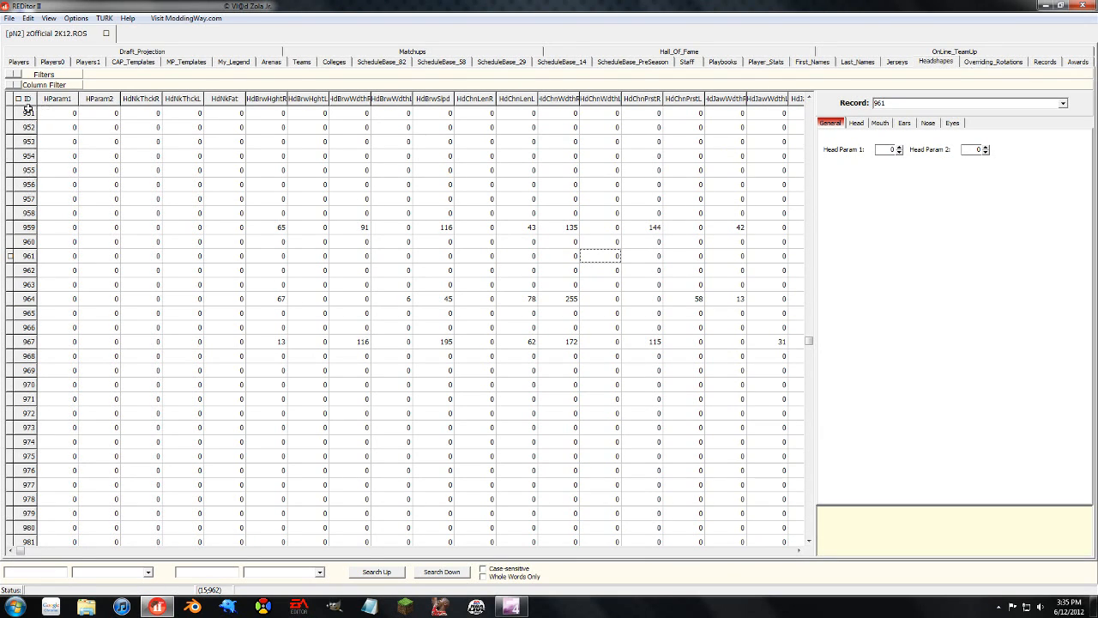
Return to the Players table and examine the players' HS_ID values.
{"action": "left_click", "coordinate": [20, 62]}
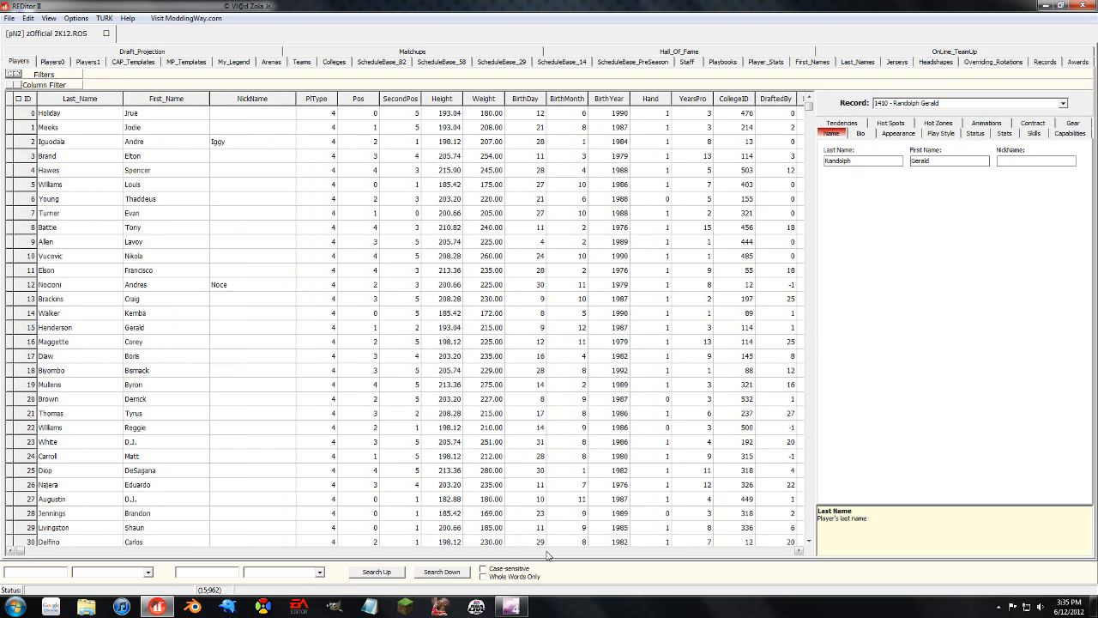
{"action": "left_click", "coordinate": [548, 552]}
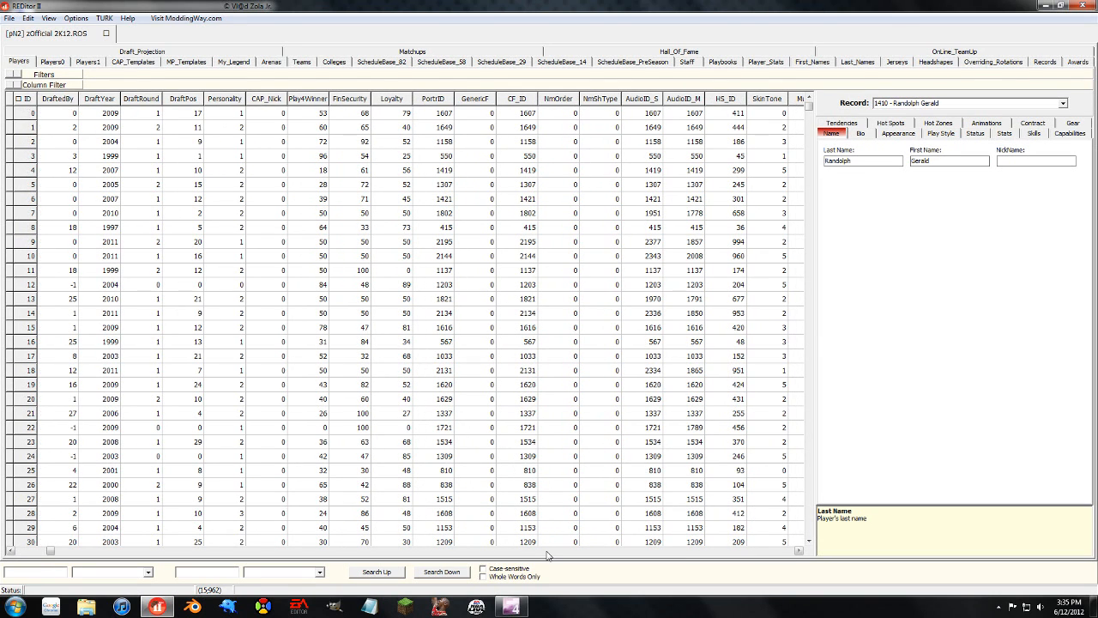
{"action": "left_click_drag", "start_coordinate": [728, 112], "coordinate": [725, 451]}
{"action": "left_click", "coordinate": [730, 328]}
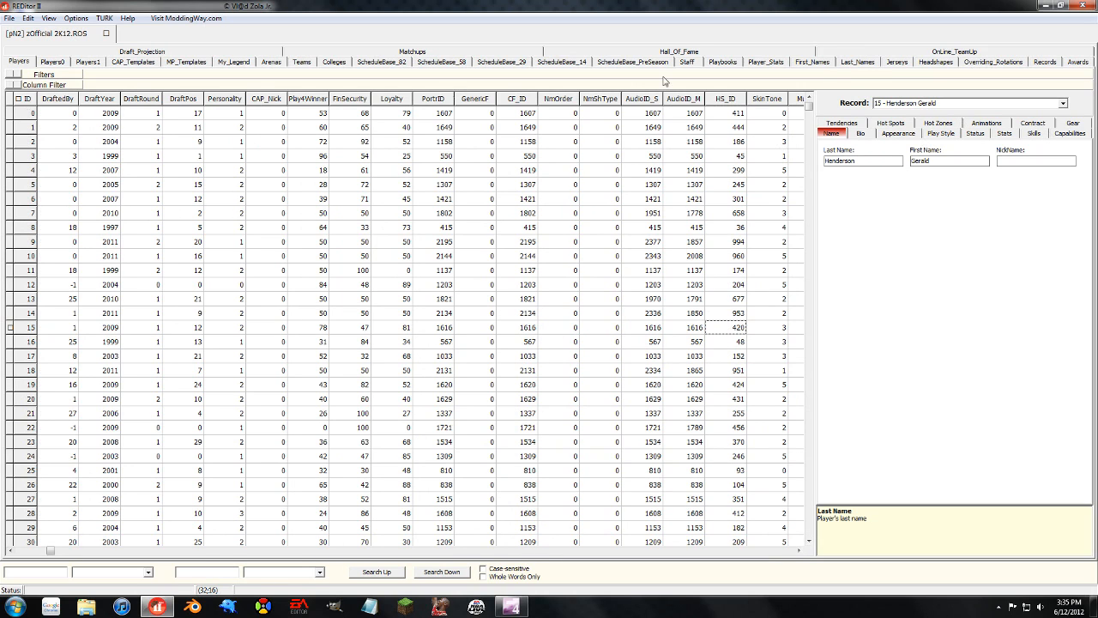
Find record 420 in the Headshapes table and select its row of head parameters.
{"action": "left_click", "coordinate": [940, 63]}
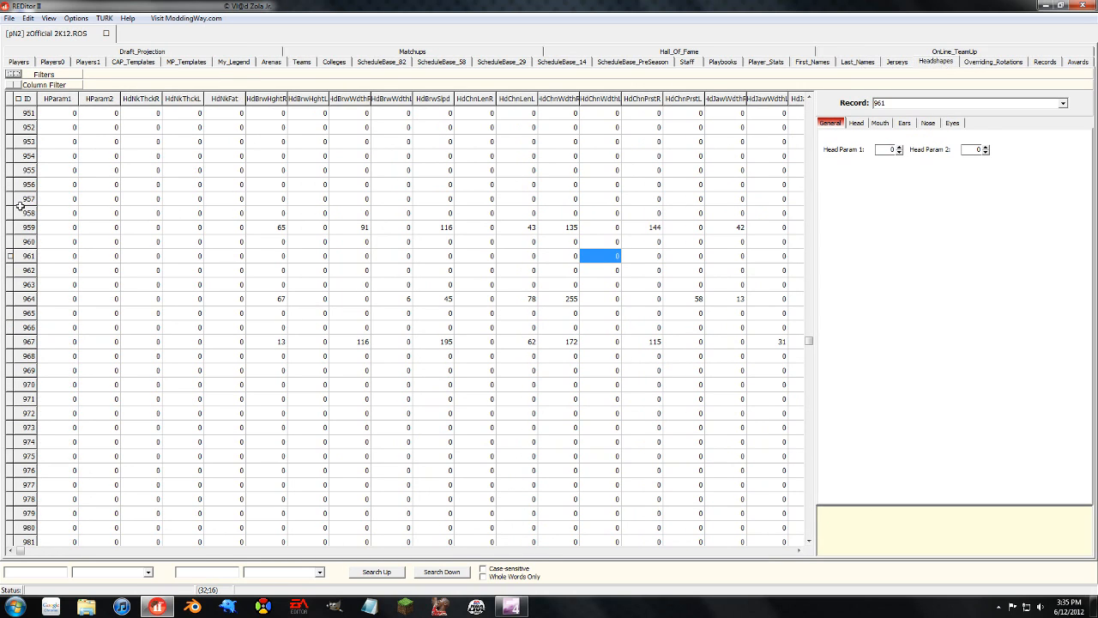
{"action": "left_click", "coordinate": [811, 143]}
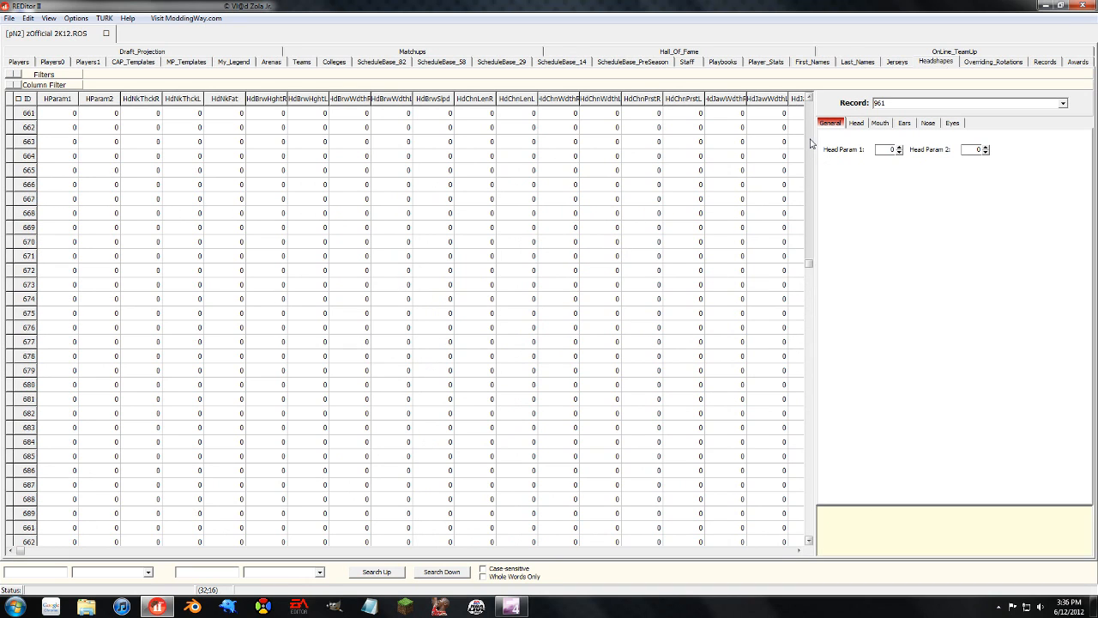
{"action": "left_click", "coordinate": [812, 272]}
{"action": "left_click", "coordinate": [813, 276]}
{"action": "left_click", "coordinate": [813, 275]}
{"action": "left_click_drag", "start_coordinate": [360, 401], "coordinate": [775, 397]}
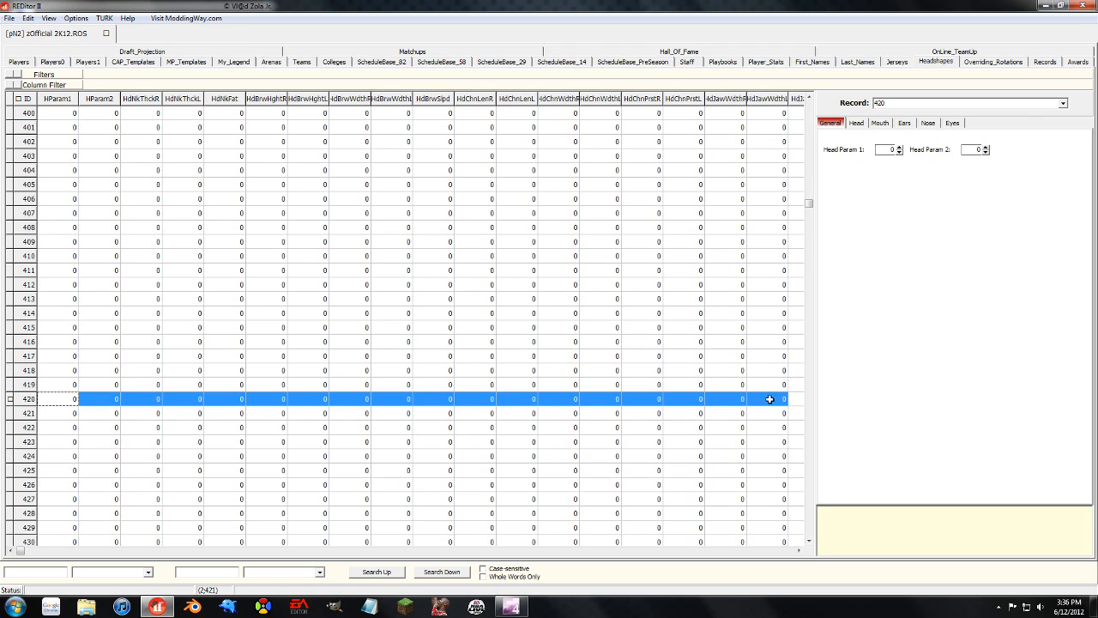
Open the Overriding_Rotations table and examine the lineups of the teams with IDs 31, 33, 54 and 95.
{"action": "left_click", "coordinate": [996, 62]}
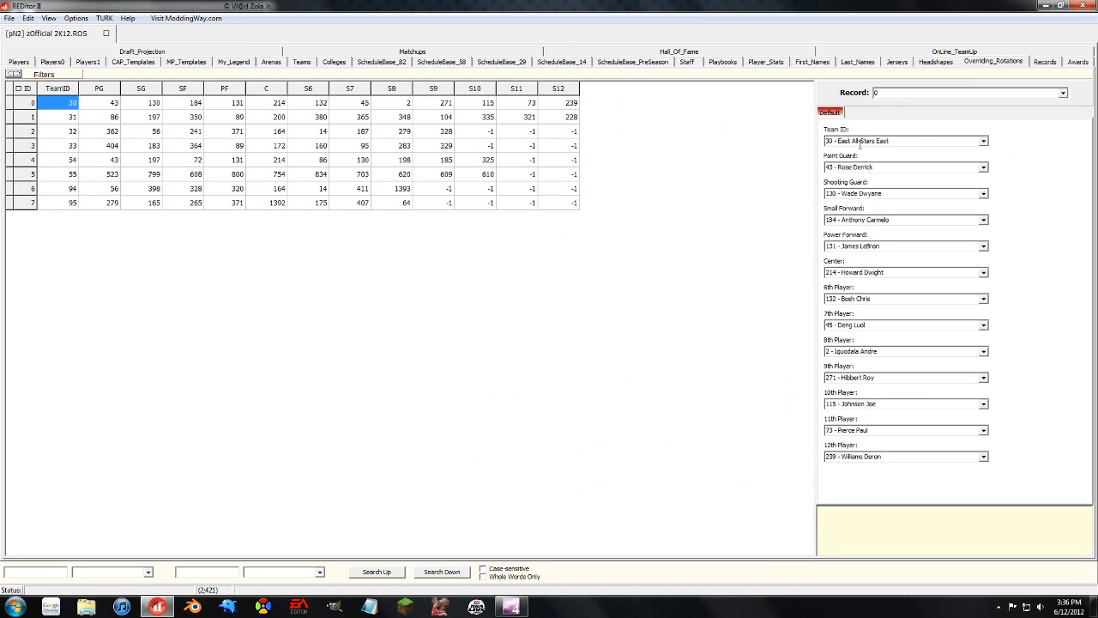
{"action": "left_click", "coordinate": [54, 118]}
{"action": "left_click", "coordinate": [56, 148]}
{"action": "left_click", "coordinate": [58, 161]}
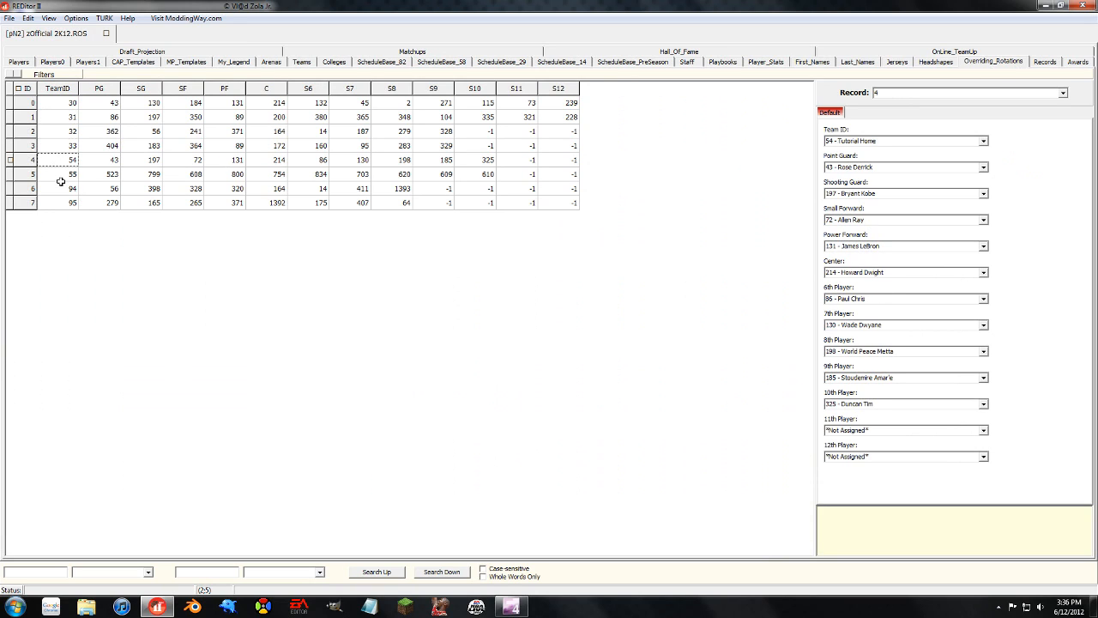
{"action": "left_click", "coordinate": [63, 206]}
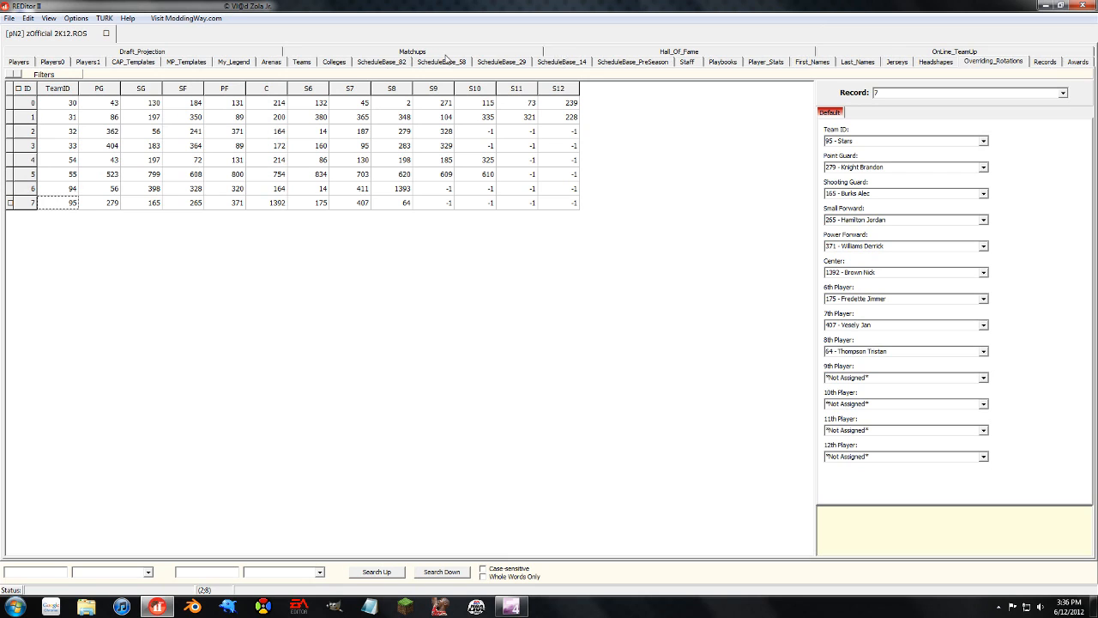
Look through the Matchups and Draft_Projection tables, ending on the Matchups records.
{"action": "left_click", "coordinate": [356, 53]}
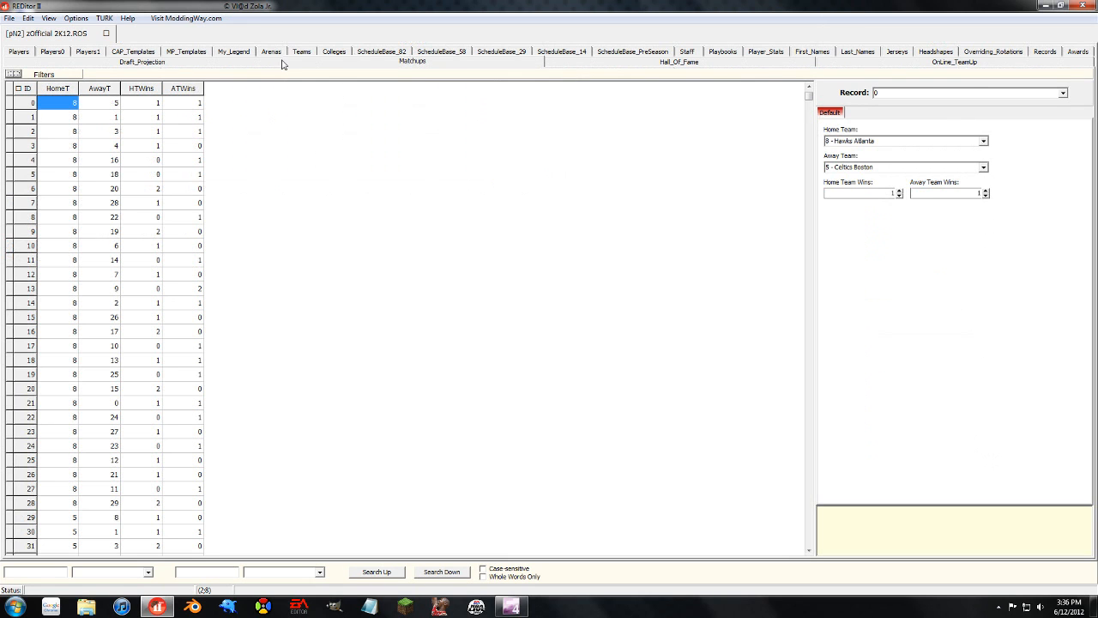
{"action": "left_click", "coordinate": [151, 68]}
{"action": "left_click", "coordinate": [360, 66]}
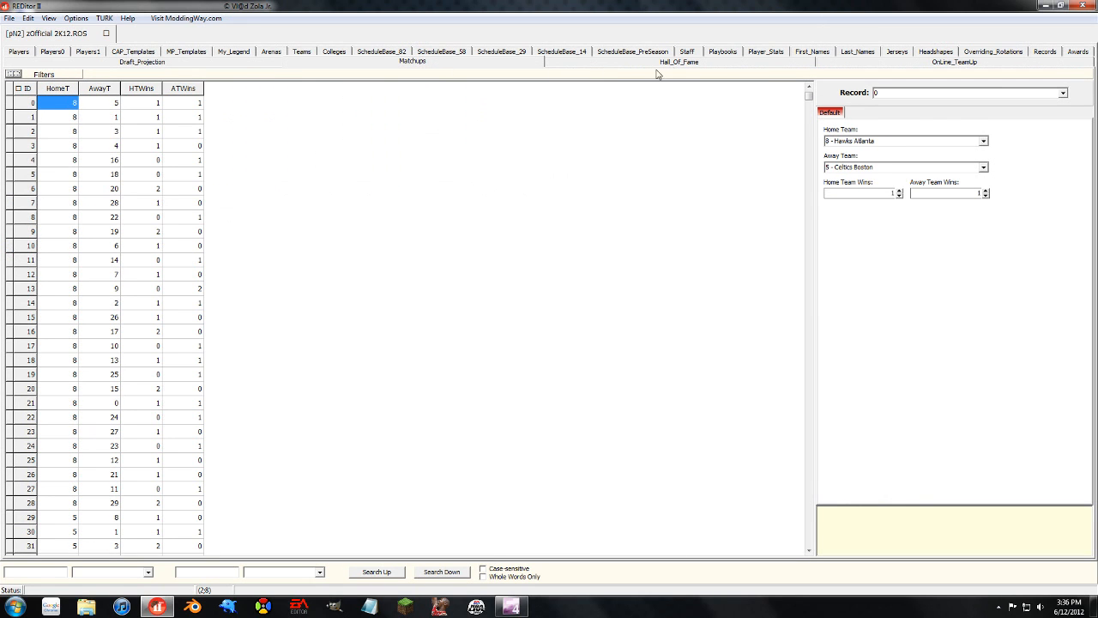